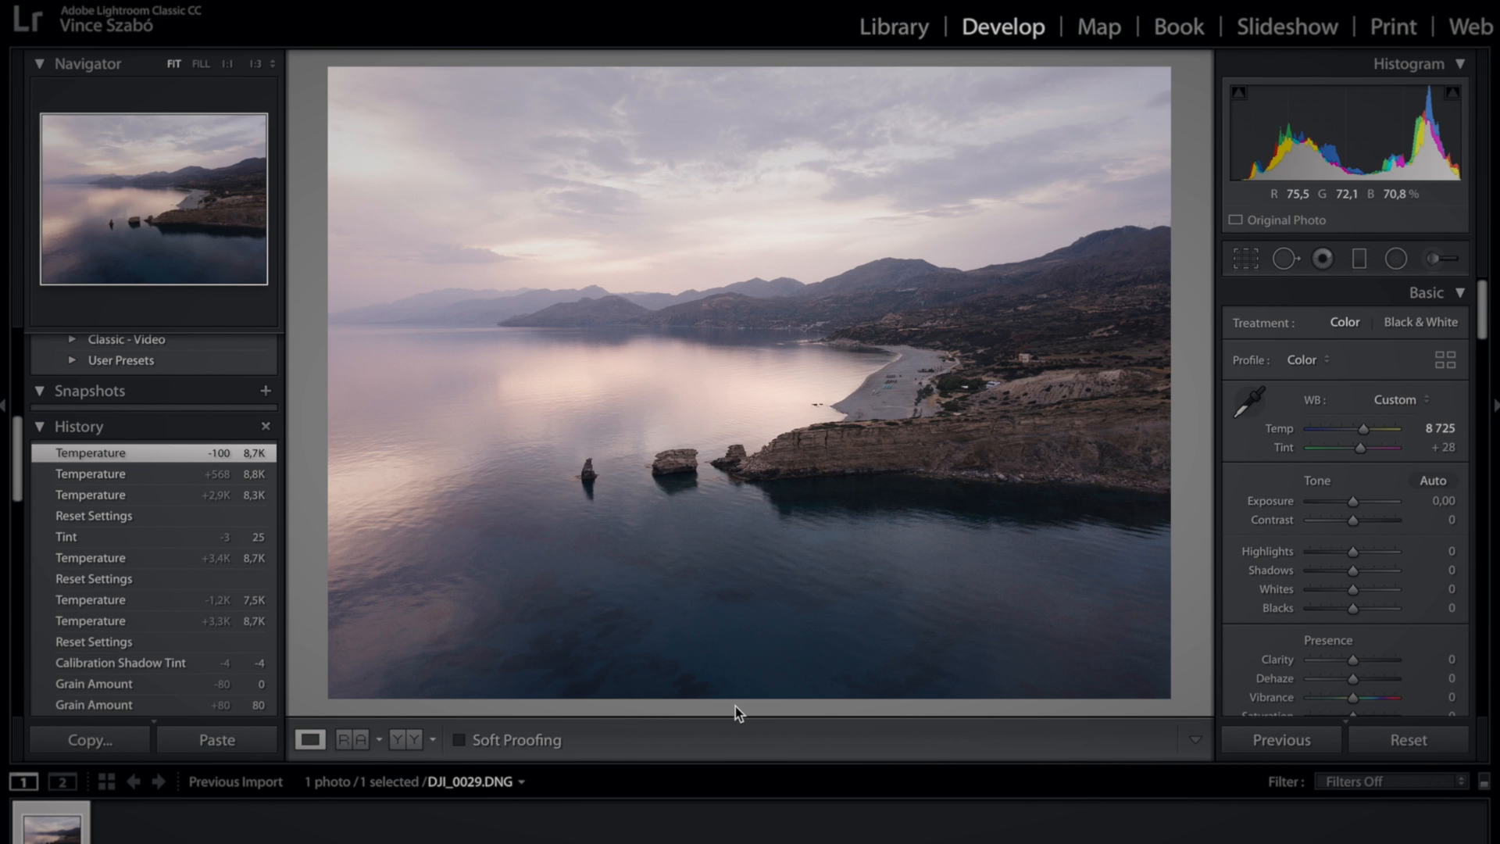
- Set the photo's Exposure to +0,10 and its Contrast to +40
click(1425, 502)
key(Up)
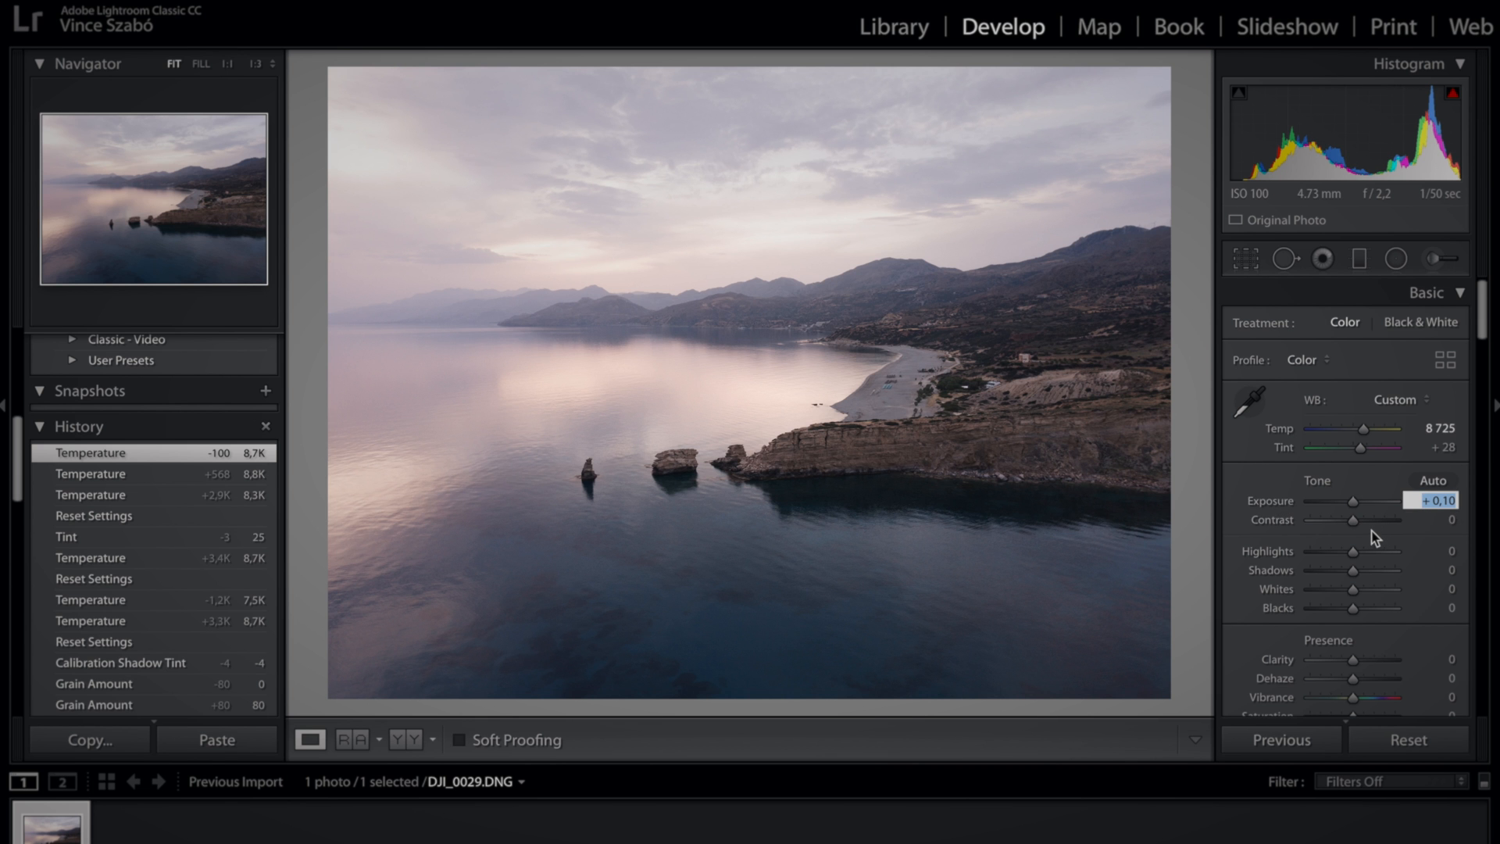
key(Up)
key(Up)
key(Up)
key(Up)
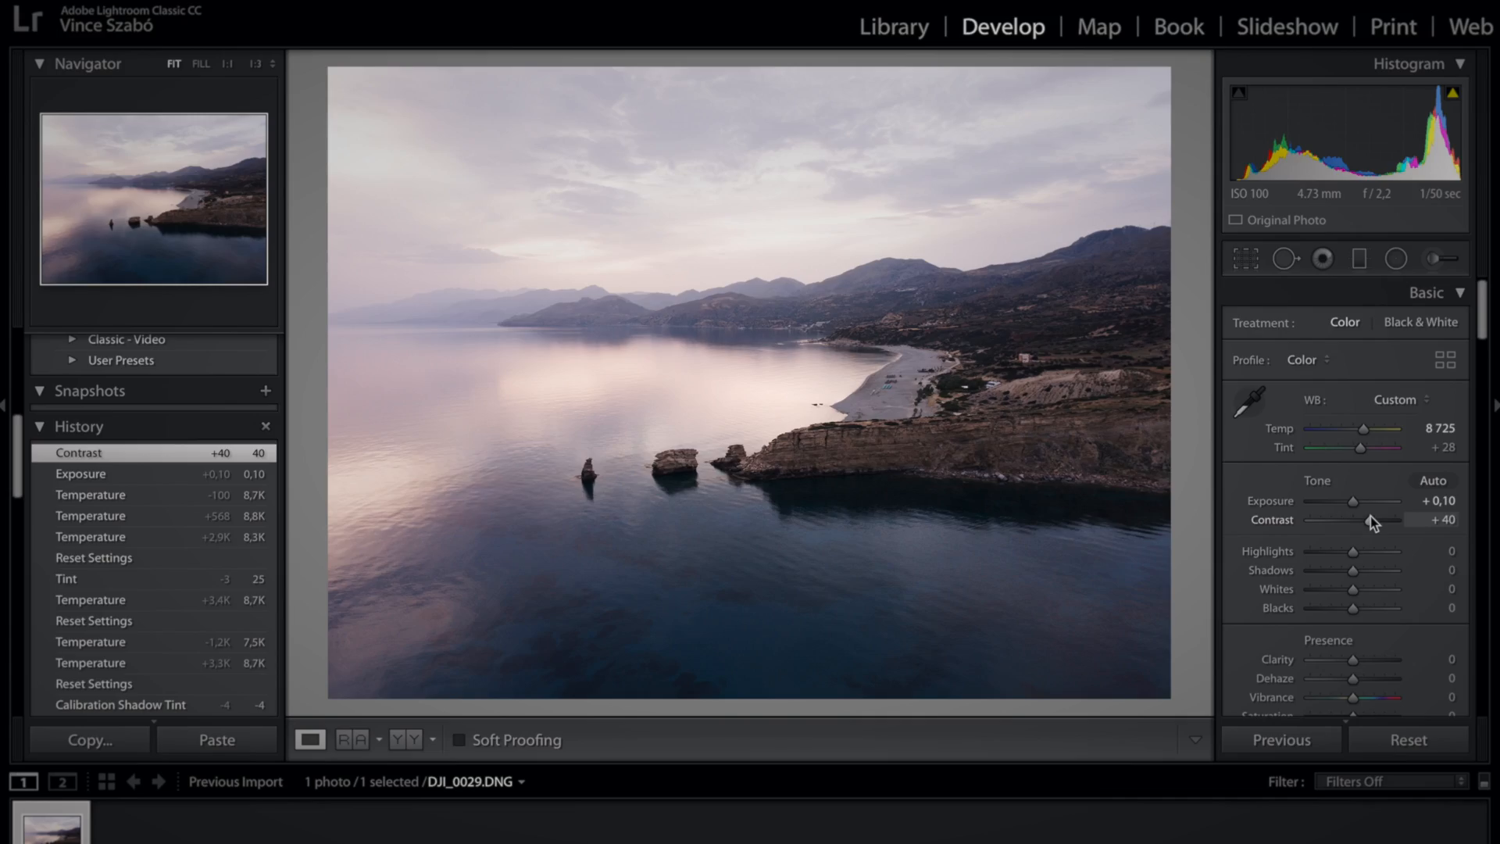
- Balance the photo's tones with Highlights at −100, Shadows at +87 and Whites at +8
drag(1352, 552, 1253, 557)
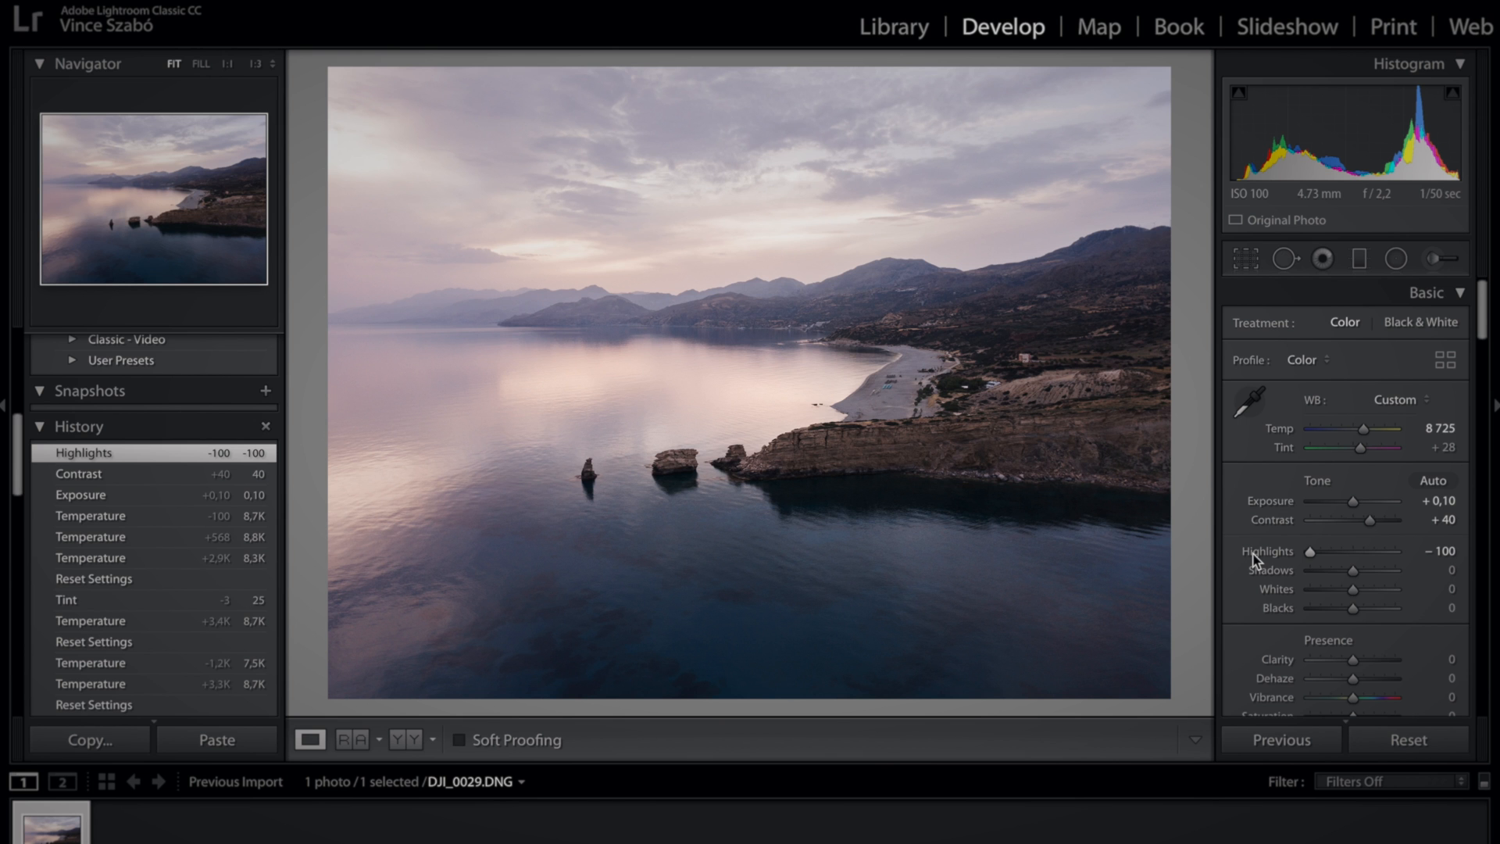
drag(1358, 573, 1383, 578)
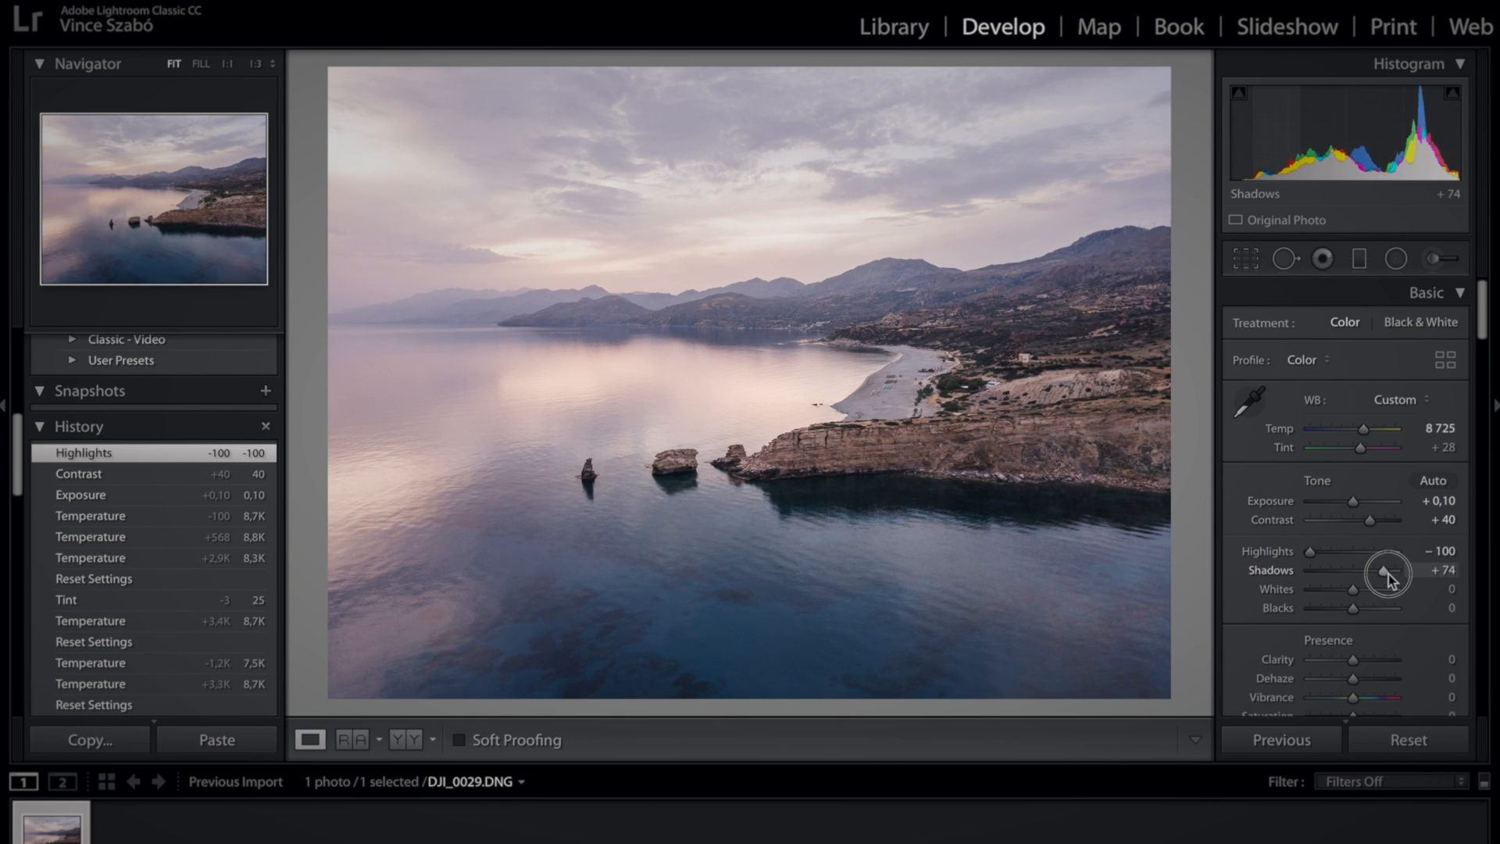
drag(1391, 579, 1395, 573)
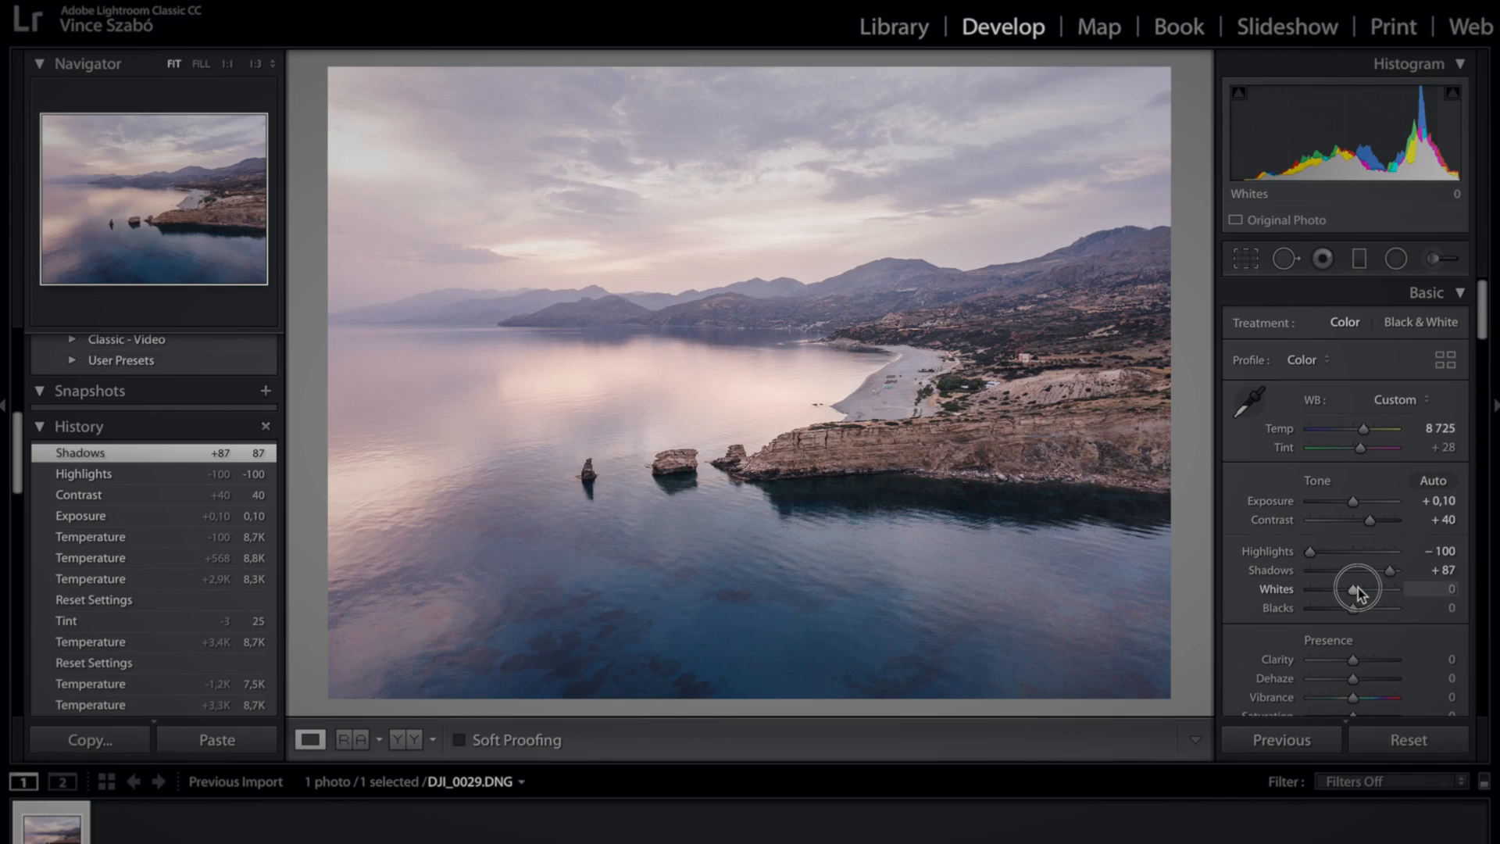
drag(1358, 588, 1361, 587)
- Raise the photo's Clarity to +62
scroll(1361, 588, down, 2)
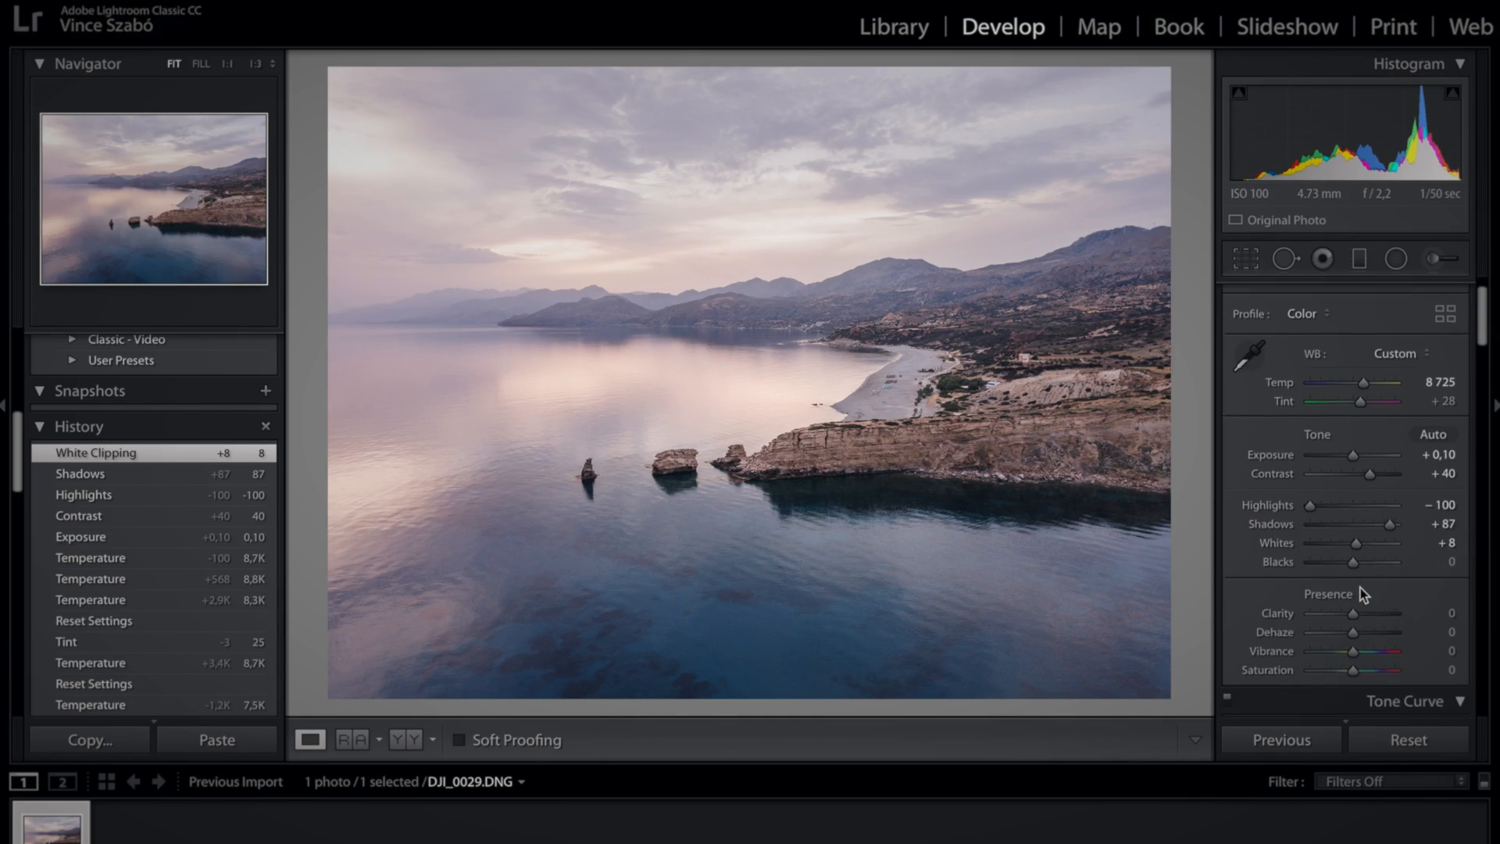
scroll(1361, 594, down, 2)
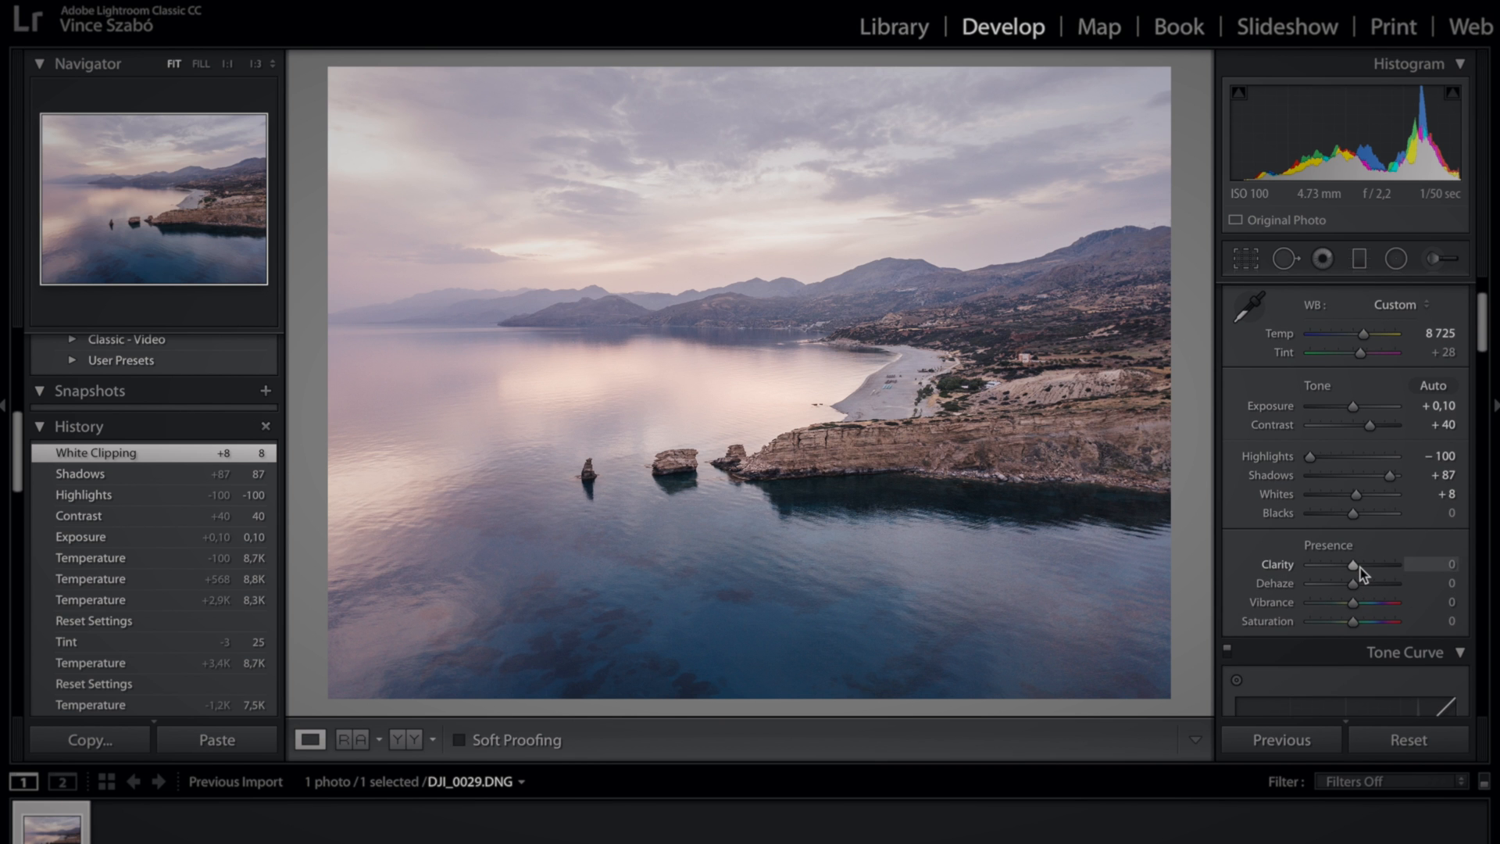
scroll(1361, 575, down, 2)
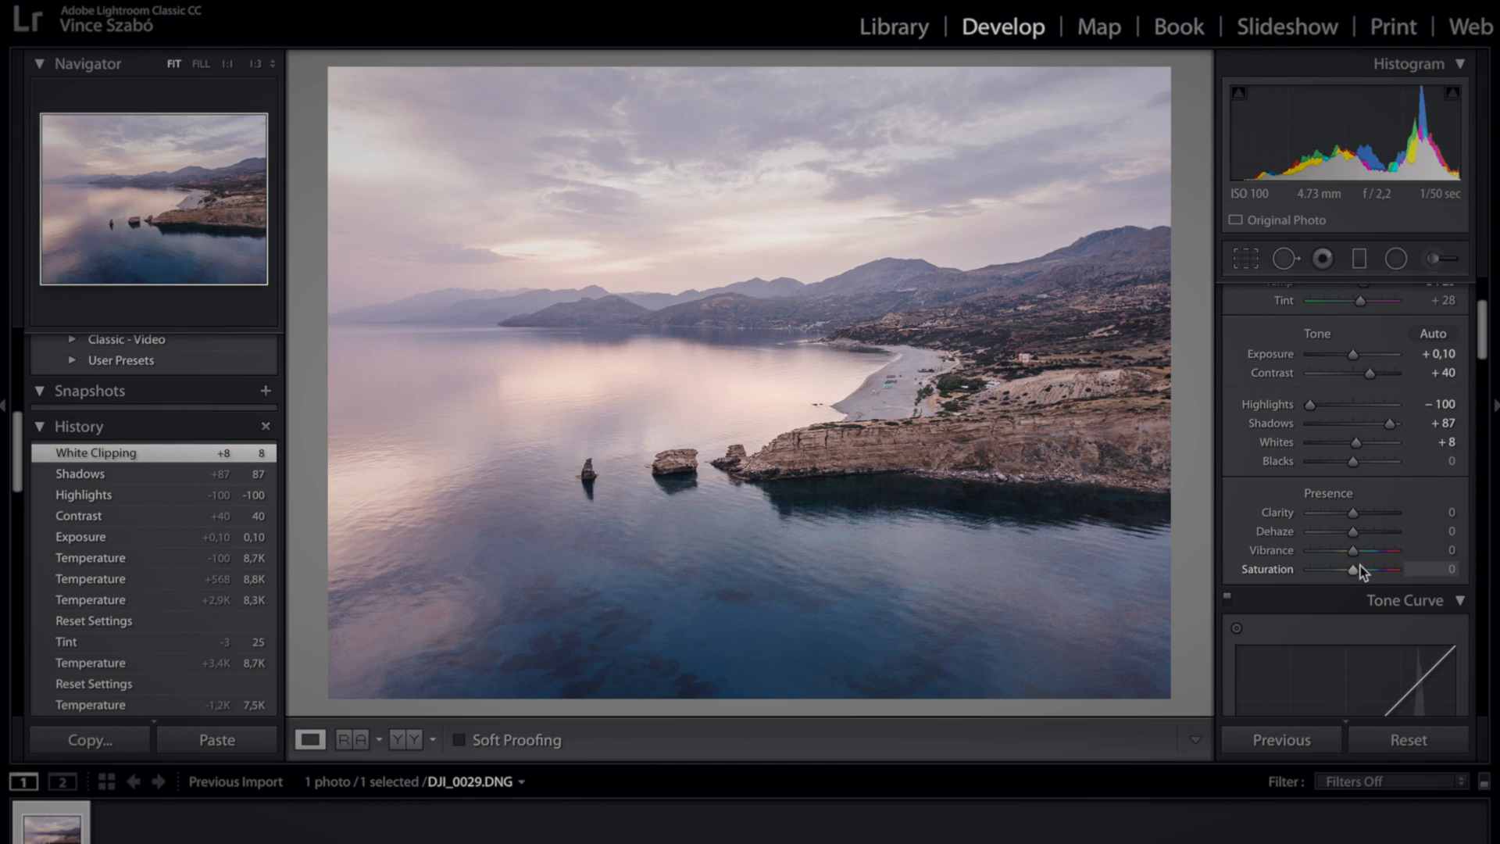
click(1394, 513)
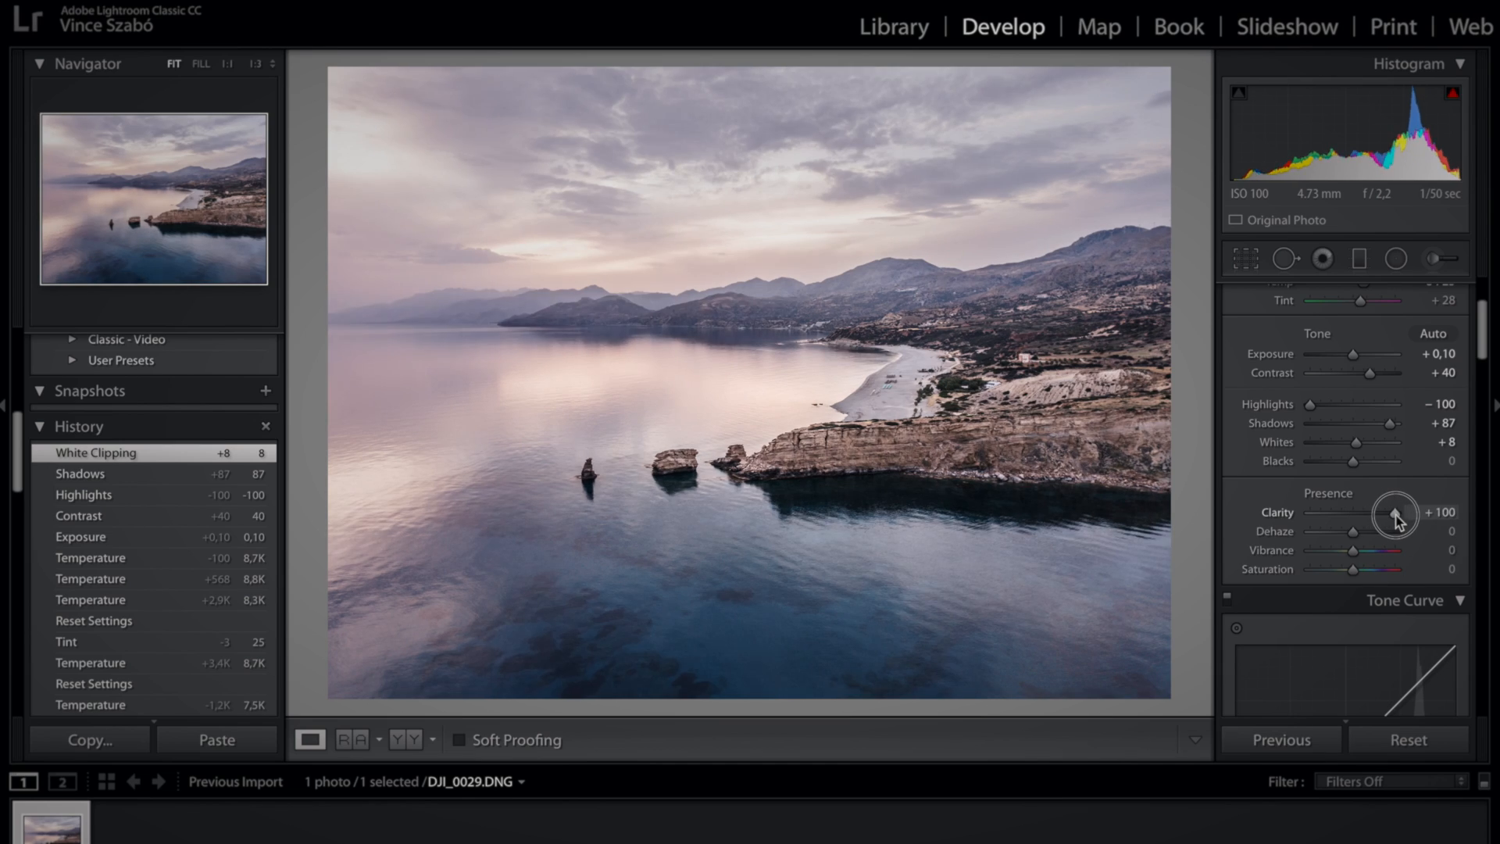
drag(1395, 516, 1381, 509)
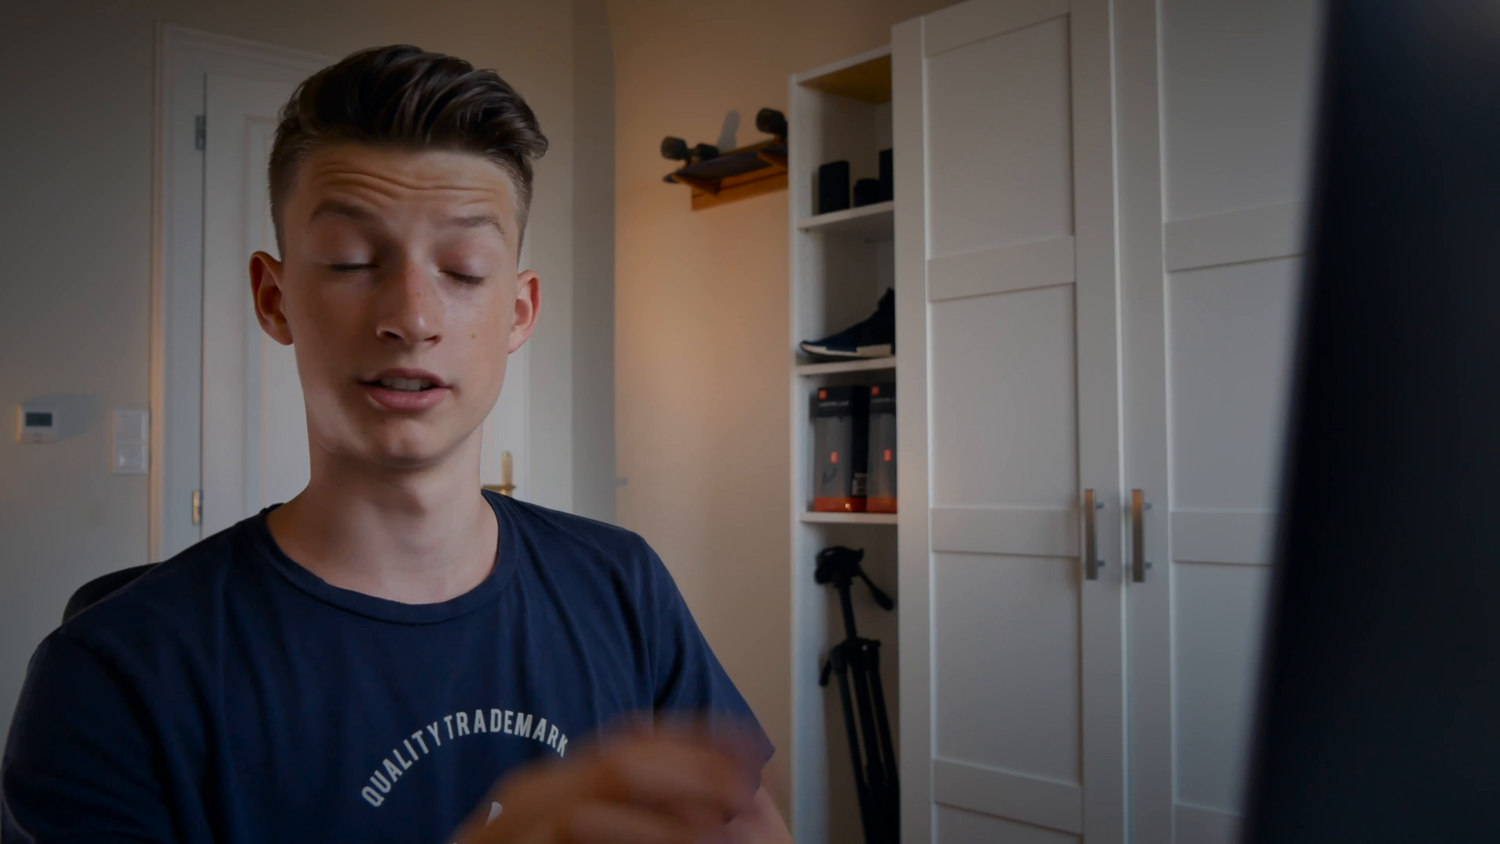
- Set the photo's Vibrance to +37 and its Saturation to +7
drag(1354, 550, 1375, 560)
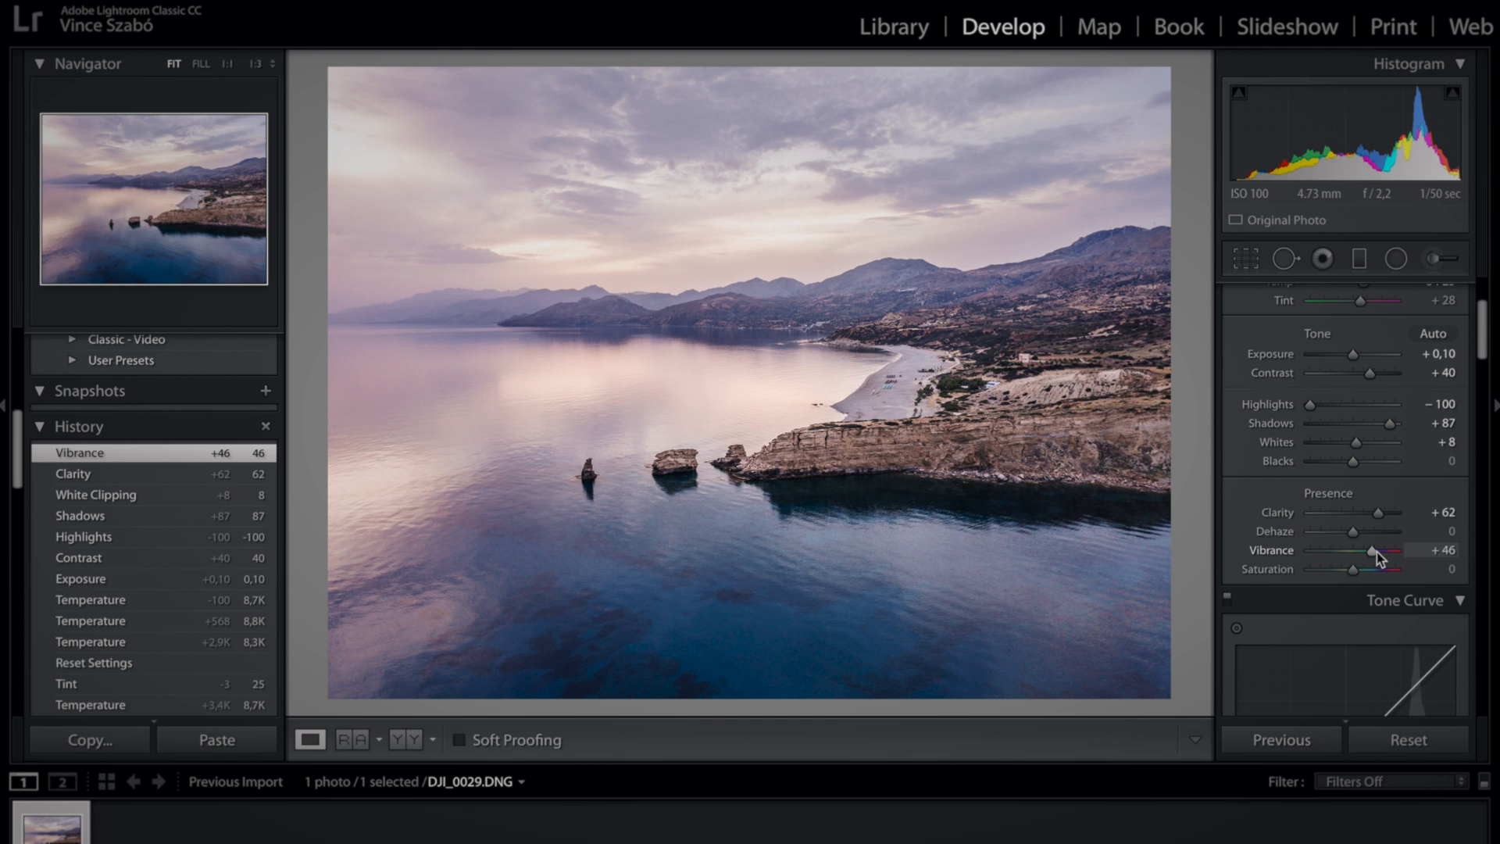
drag(1377, 551, 1373, 556)
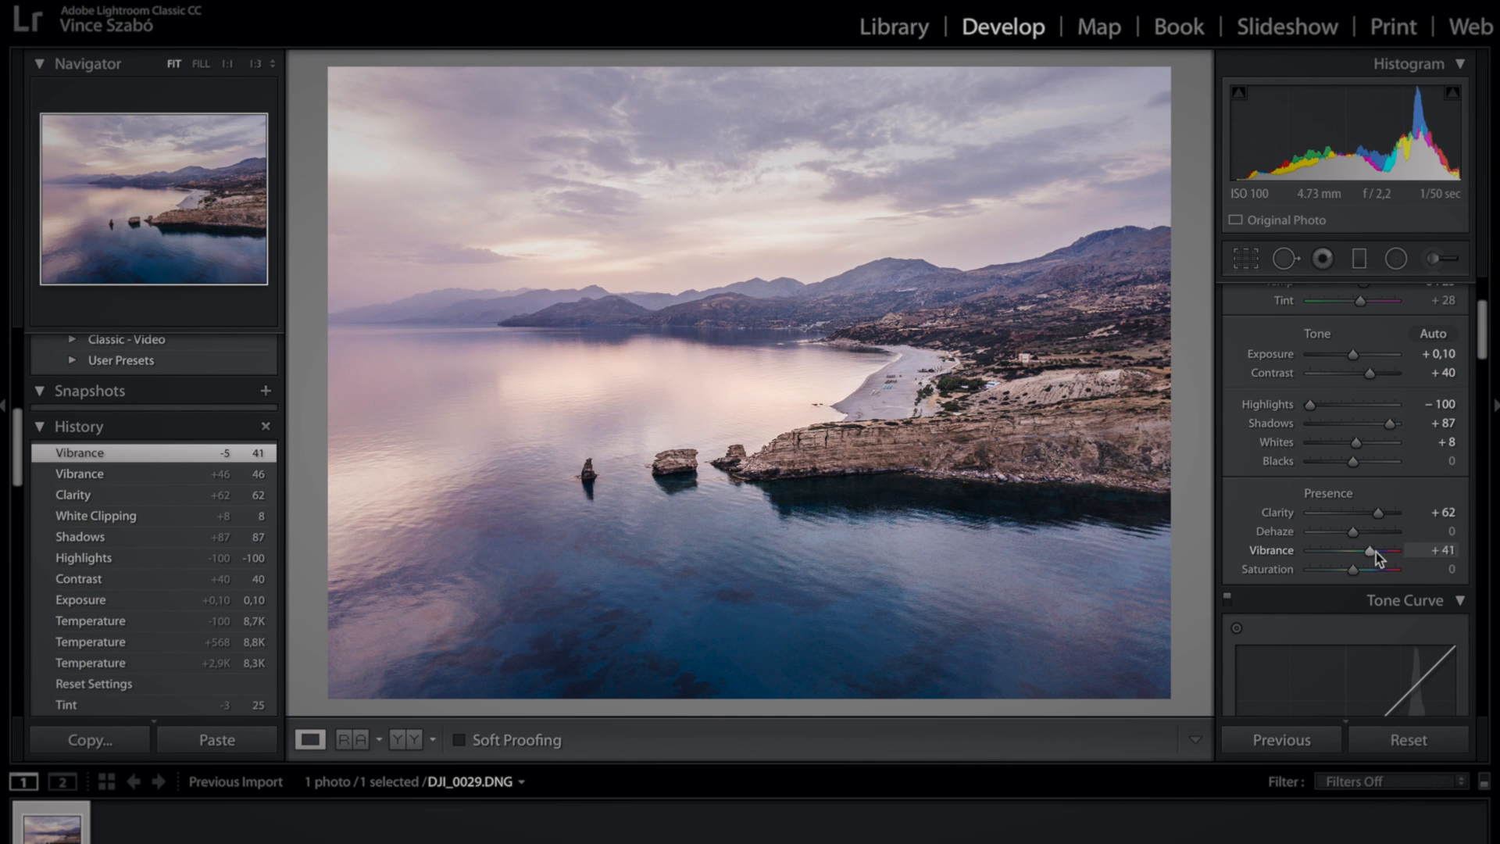
drag(1375, 557, 1374, 558)
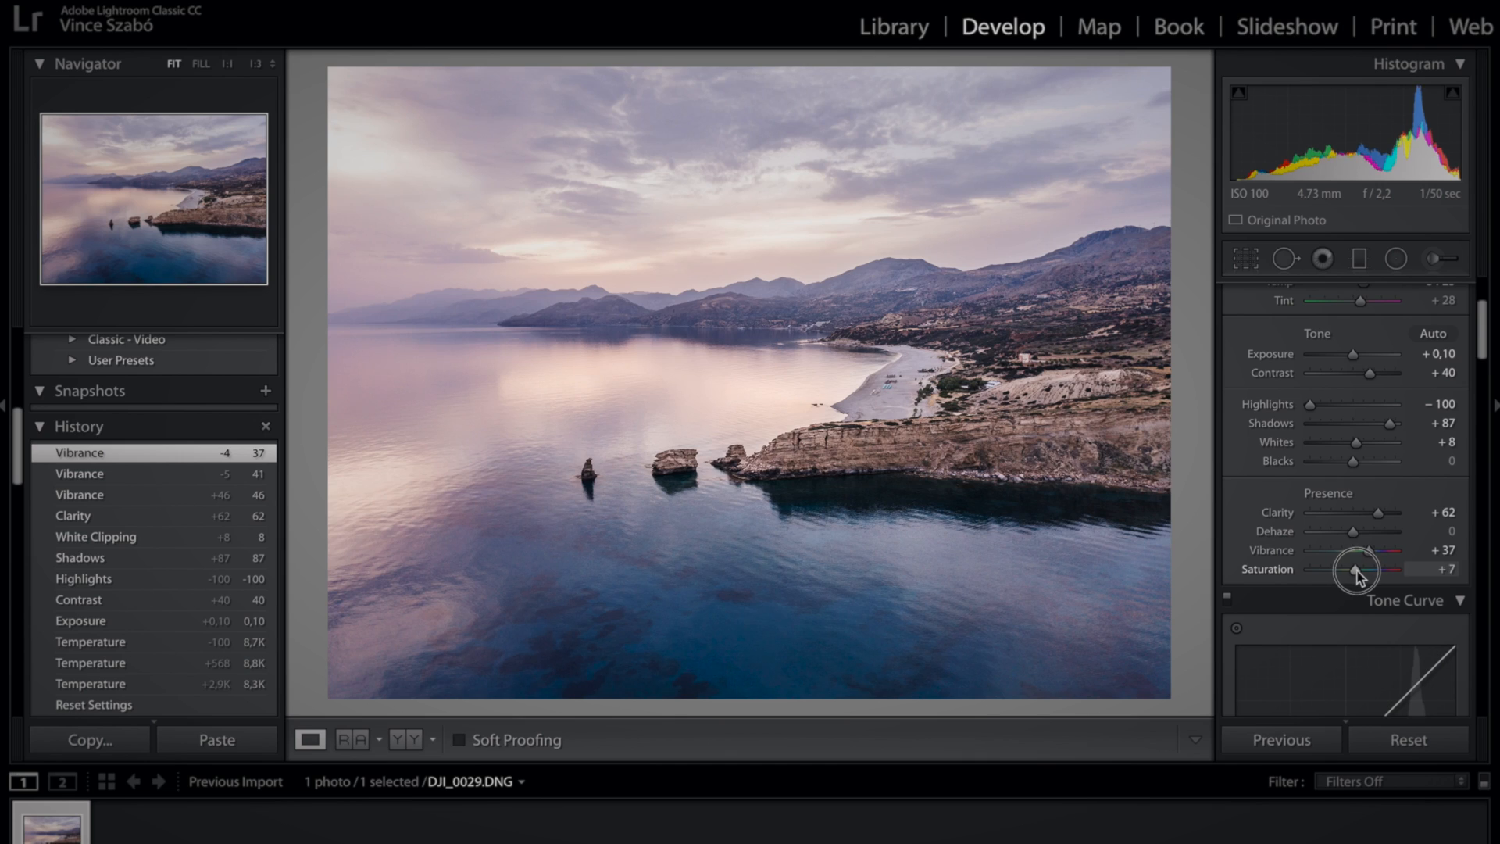
drag(1357, 577, 1357, 575)
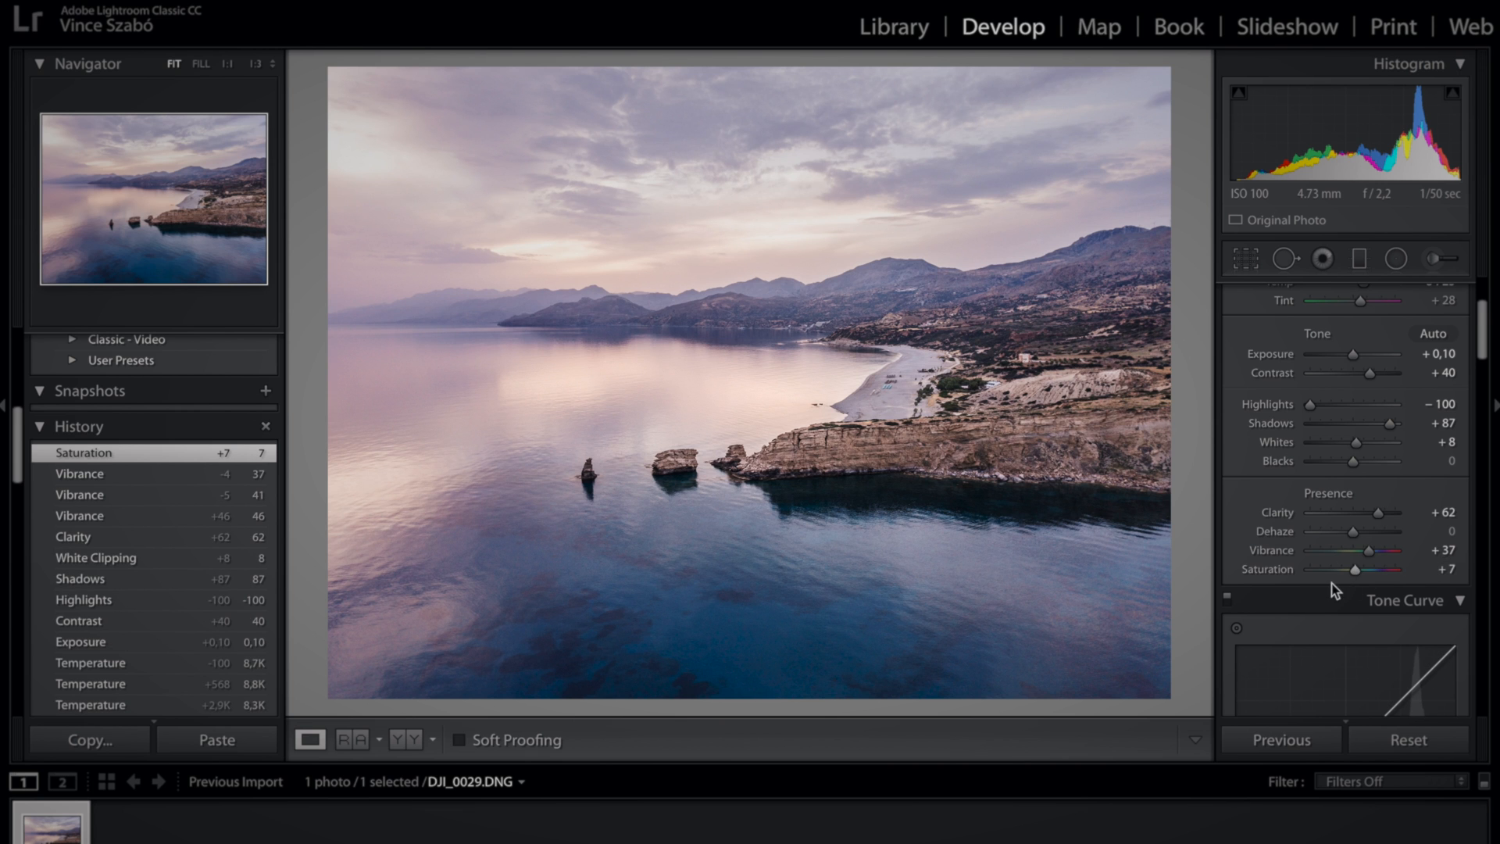
- Darken the Shadows region of the tone curve to −18
scroll(1331, 583, down, 4)
scroll(1331, 582, down, 2)
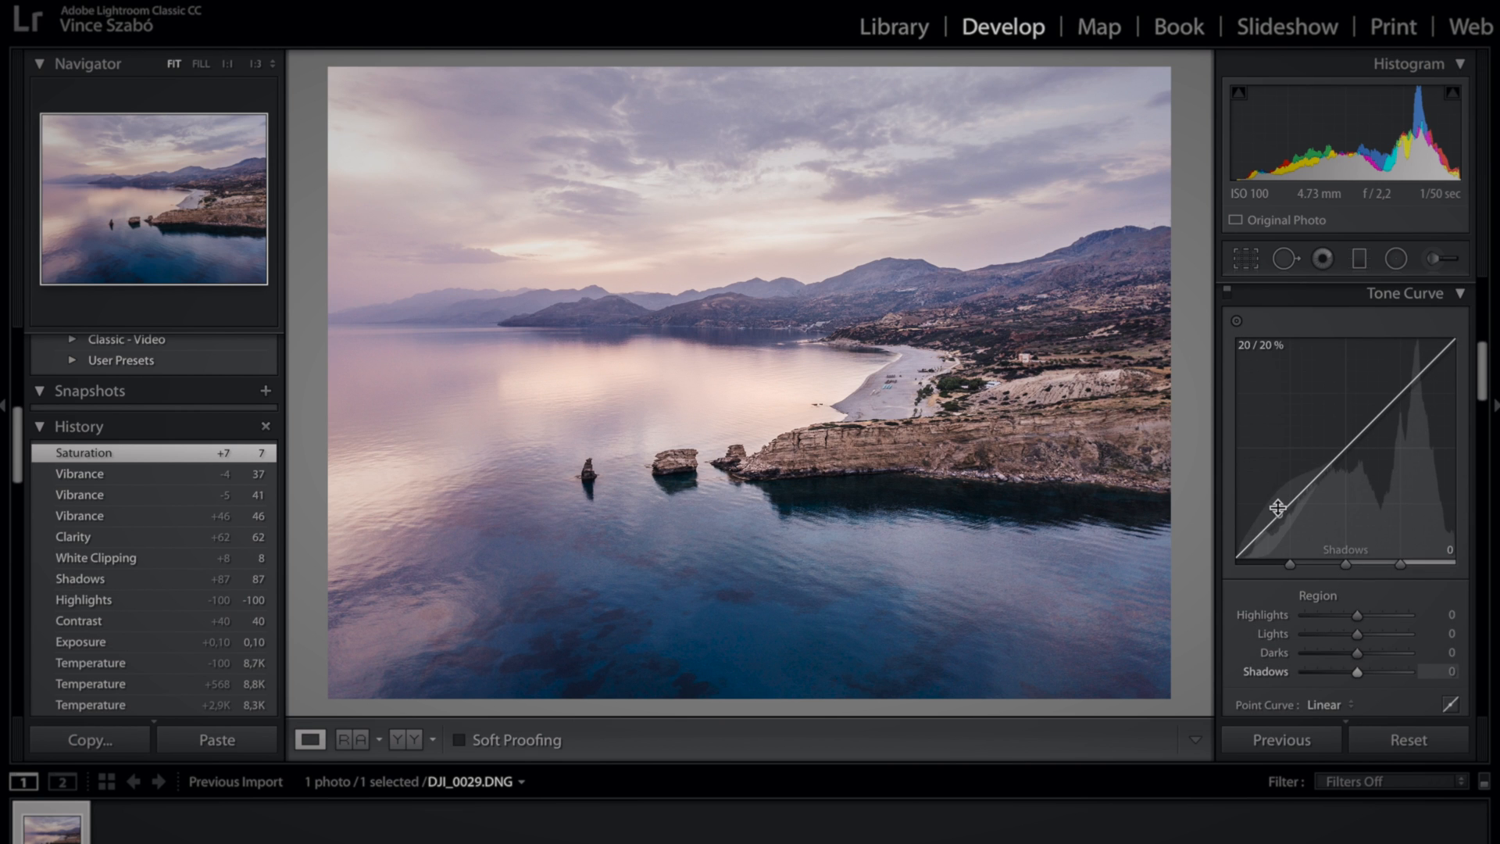
click(1278, 503)
drag(1279, 516, 1280, 520)
drag(1345, 680, 1350, 684)
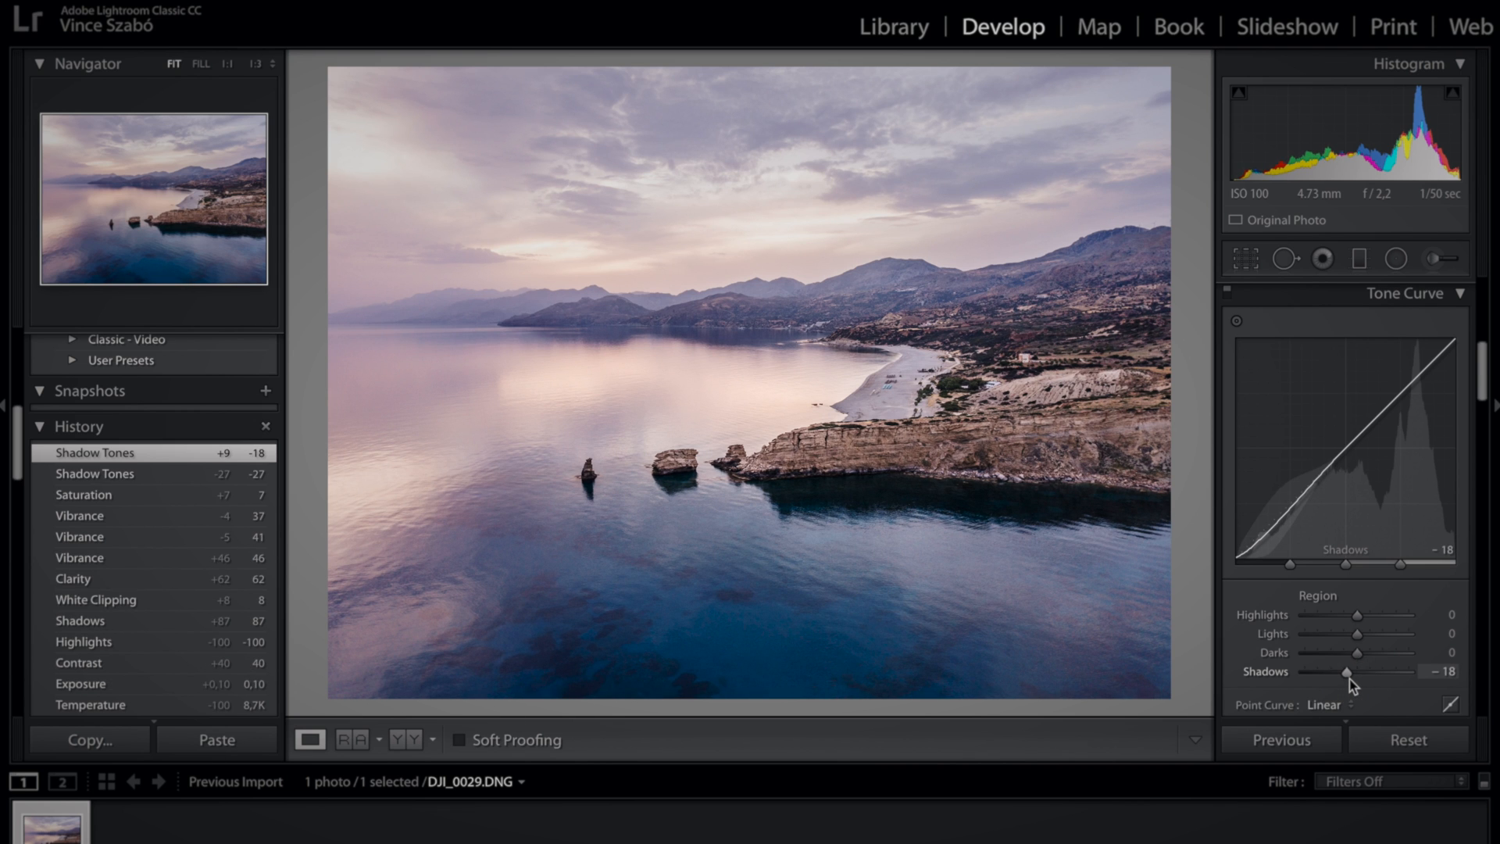
- Shift the HSL hues to +16 for Green and Aqua, −11 for Blue and −71 for Magenta
scroll(1349, 678, down, 5)
scroll(1349, 672, down, 2)
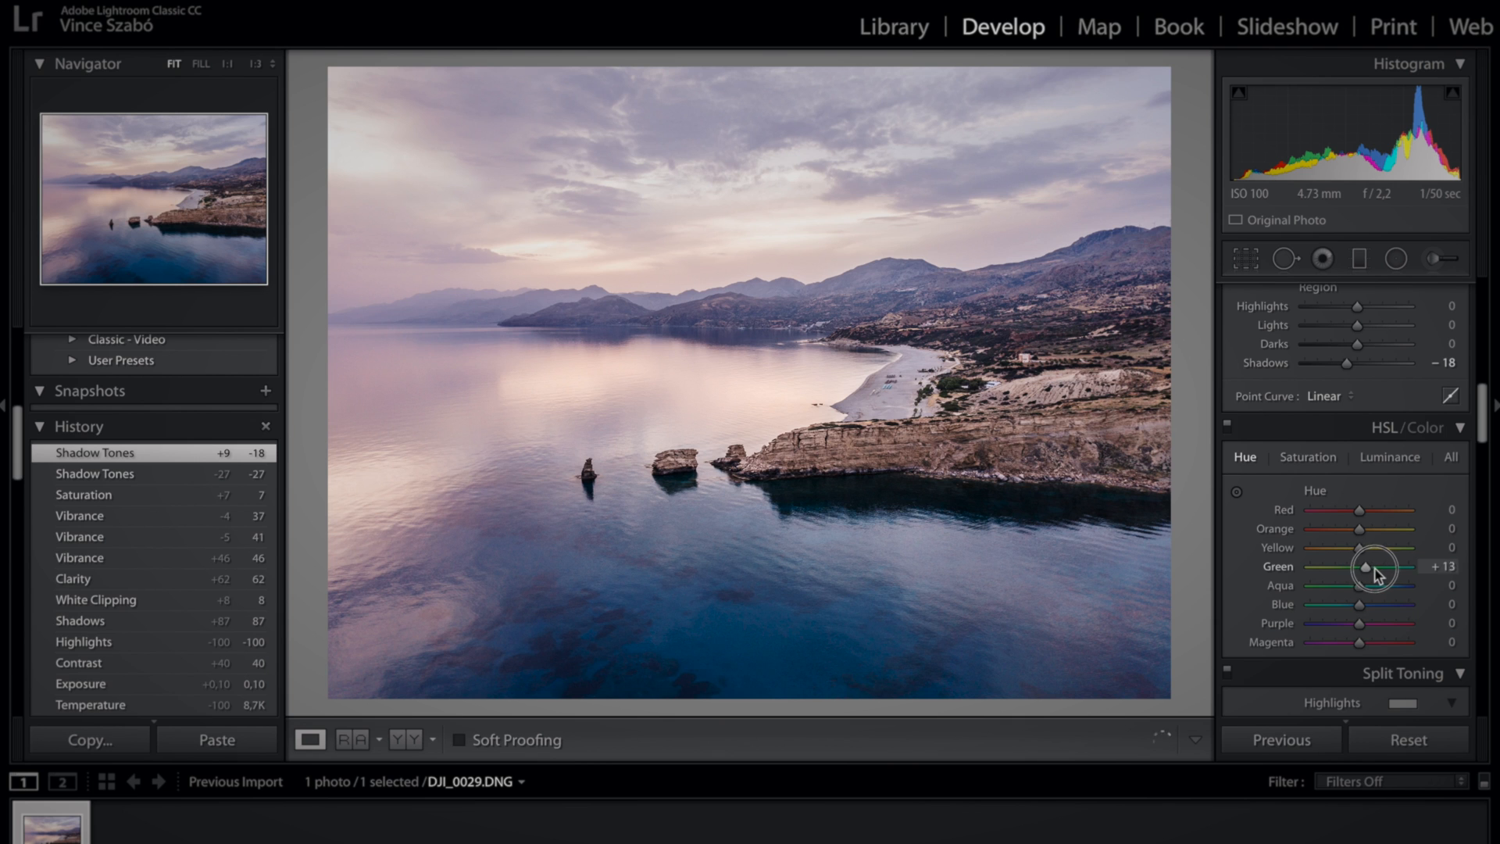
drag(1374, 574, 1369, 608)
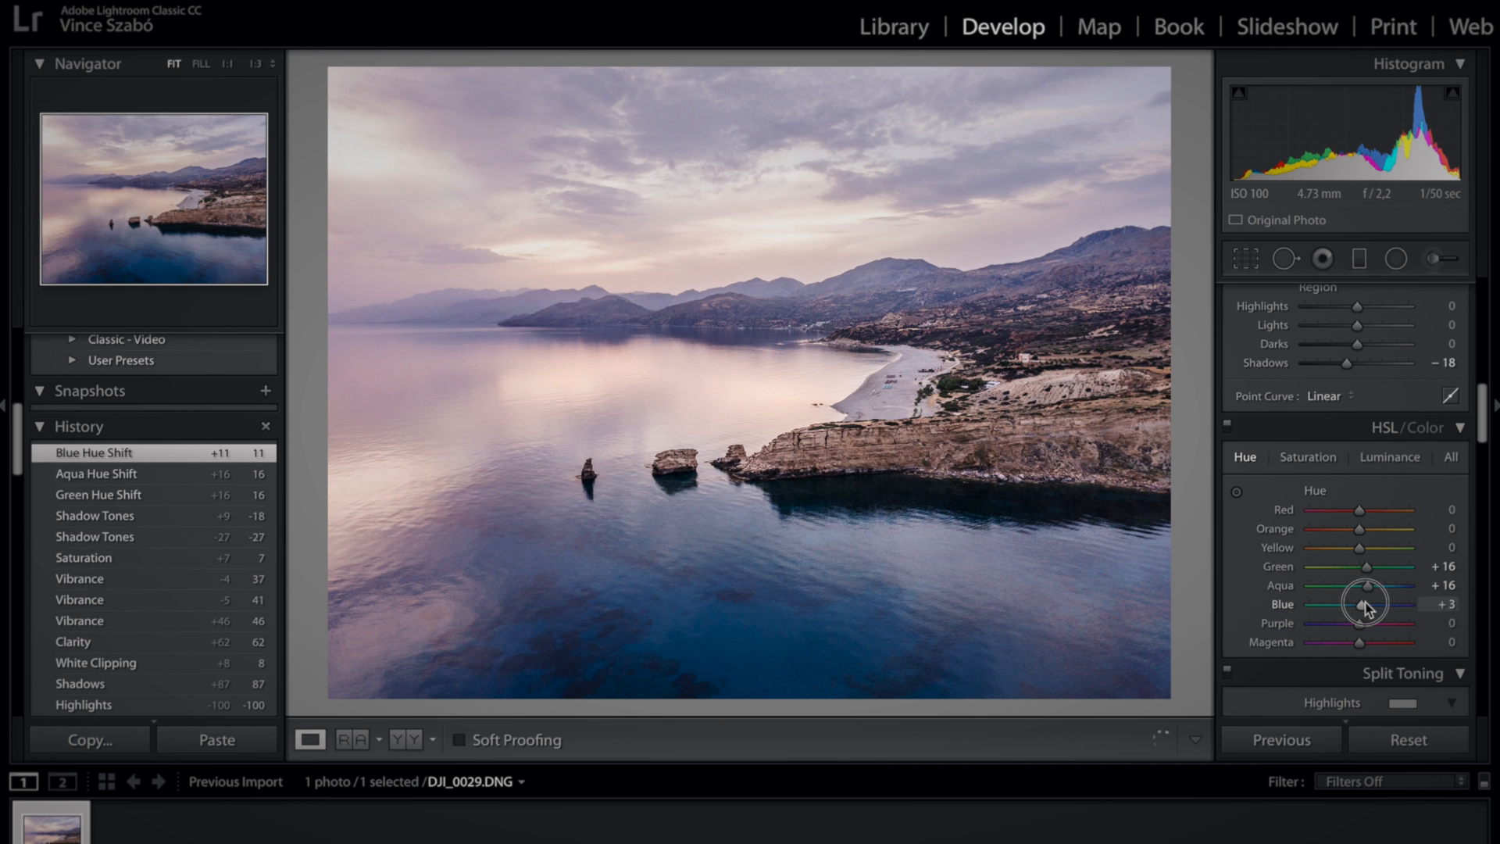
drag(1364, 604, 1358, 603)
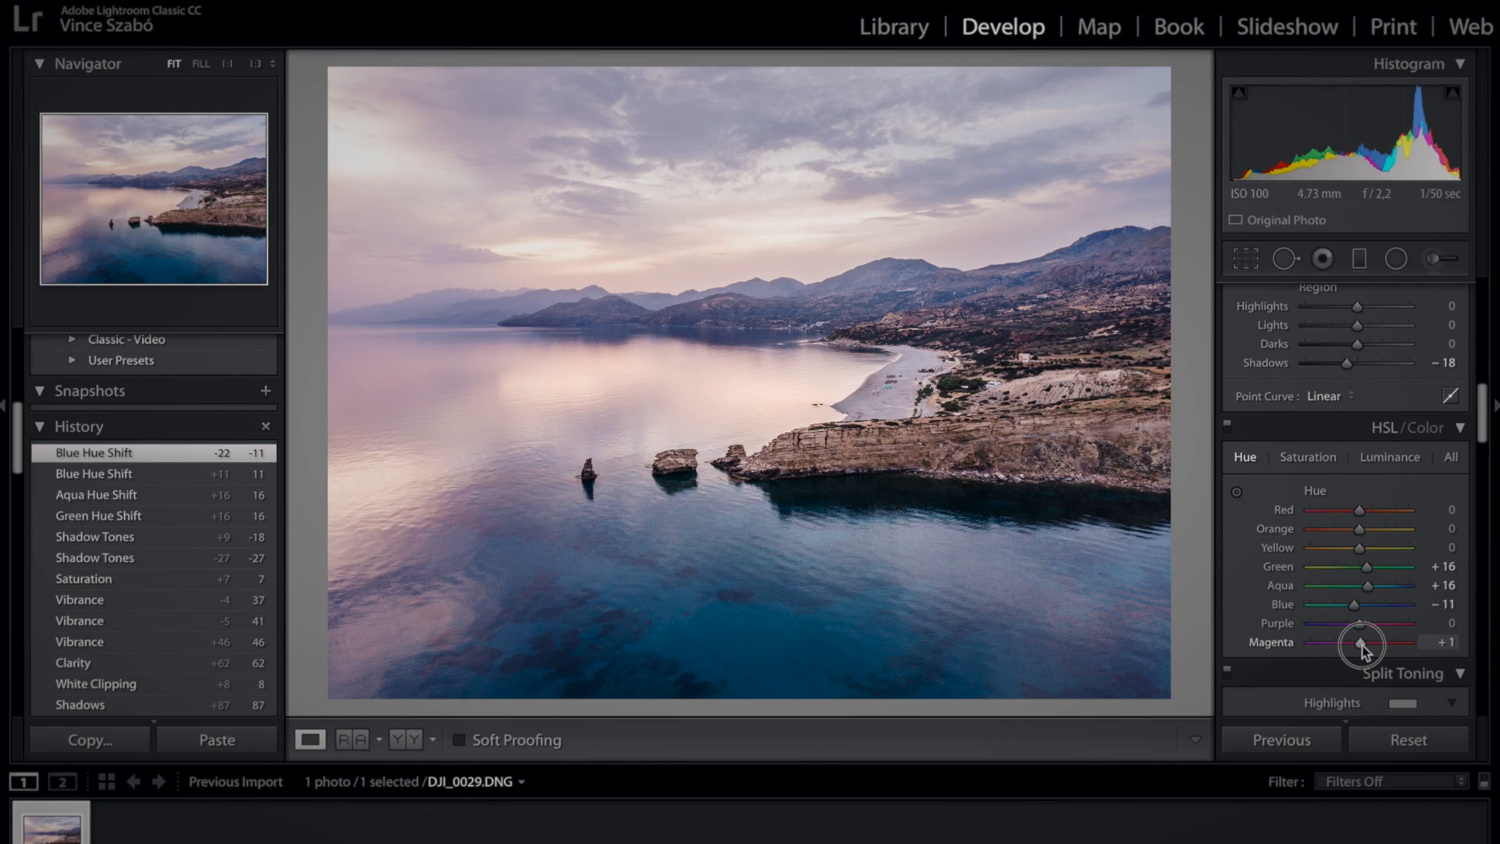
drag(1359, 646, 1327, 645)
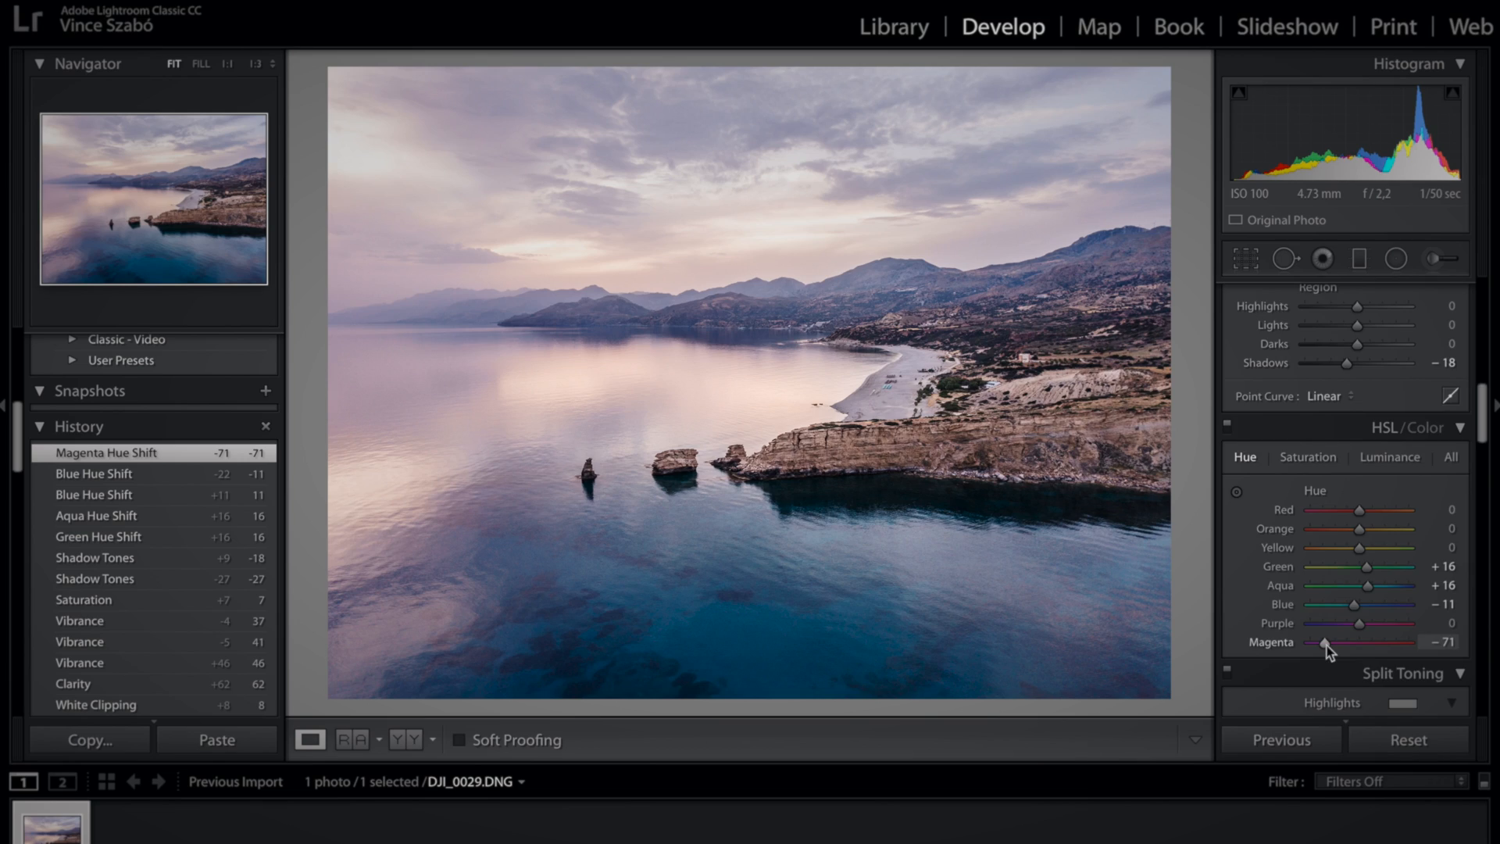
- Set the Sharpening Amount to 49, leaving the split toning untouched
scroll(1352, 686, down, 5)
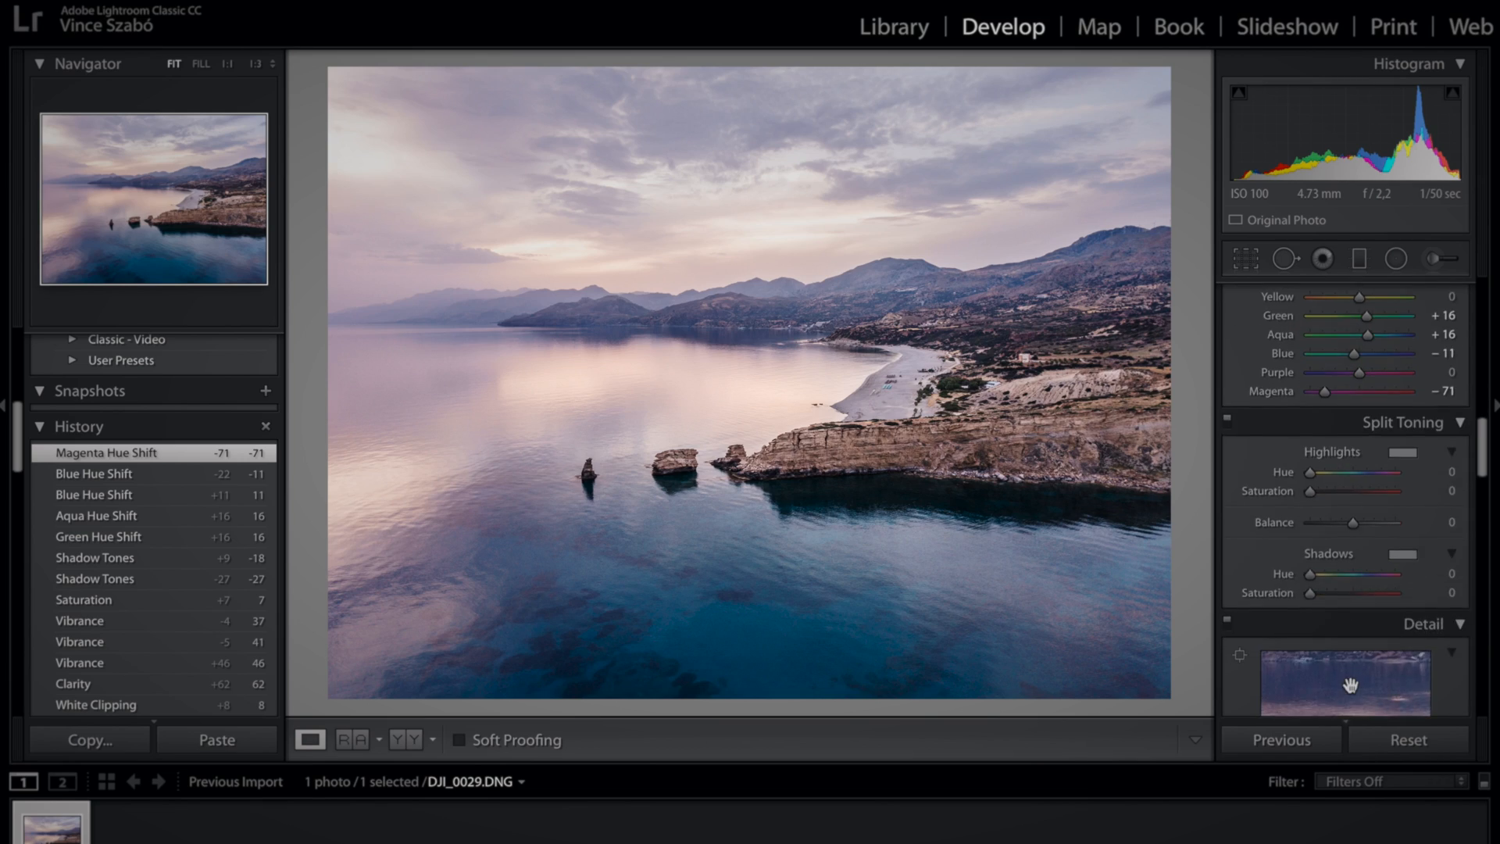
scroll(1354, 691, down, 4)
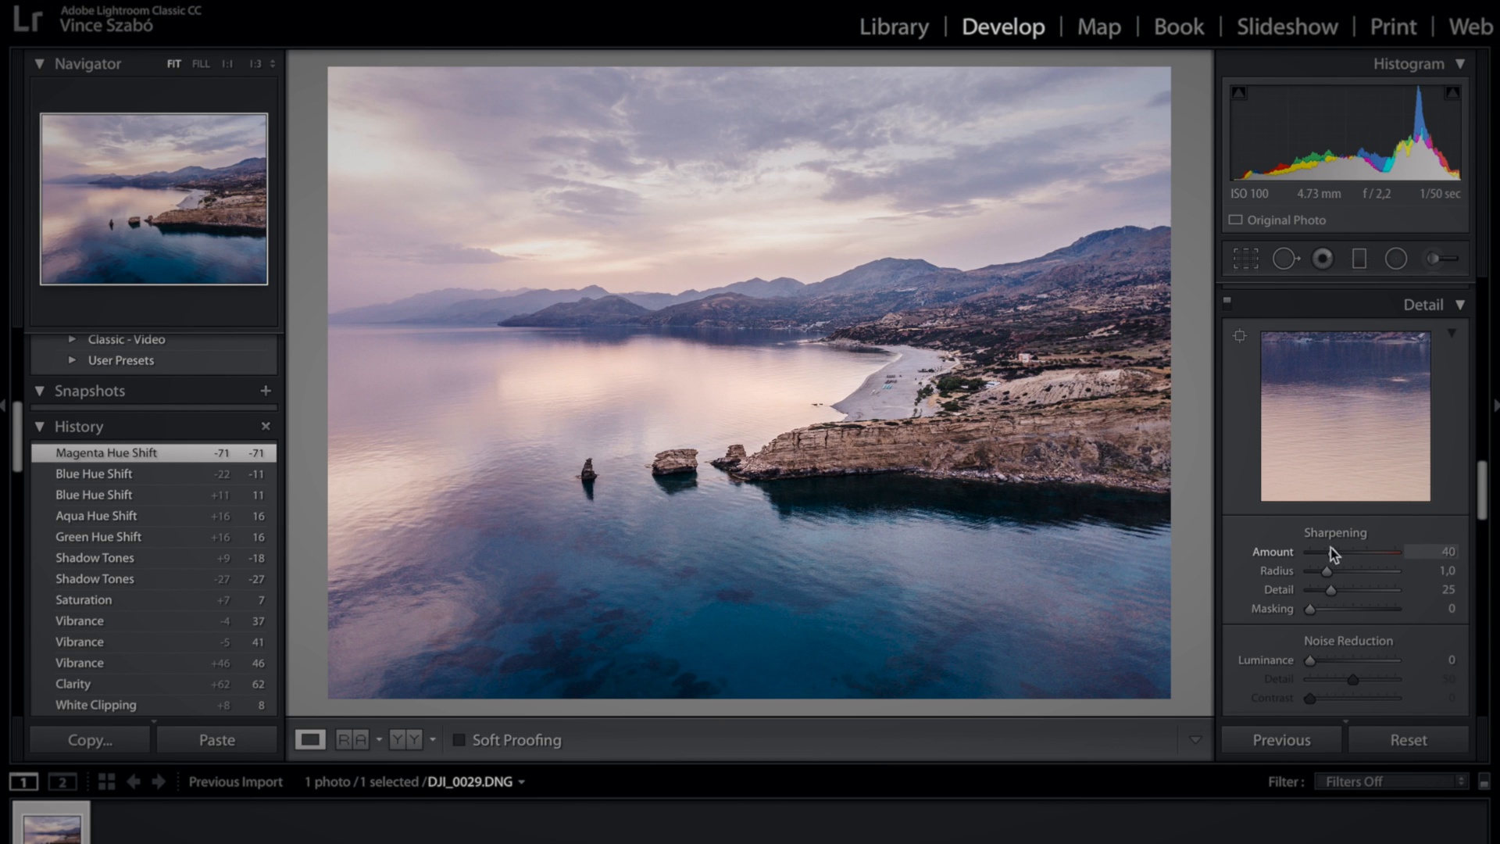
drag(1334, 557, 1338, 554)
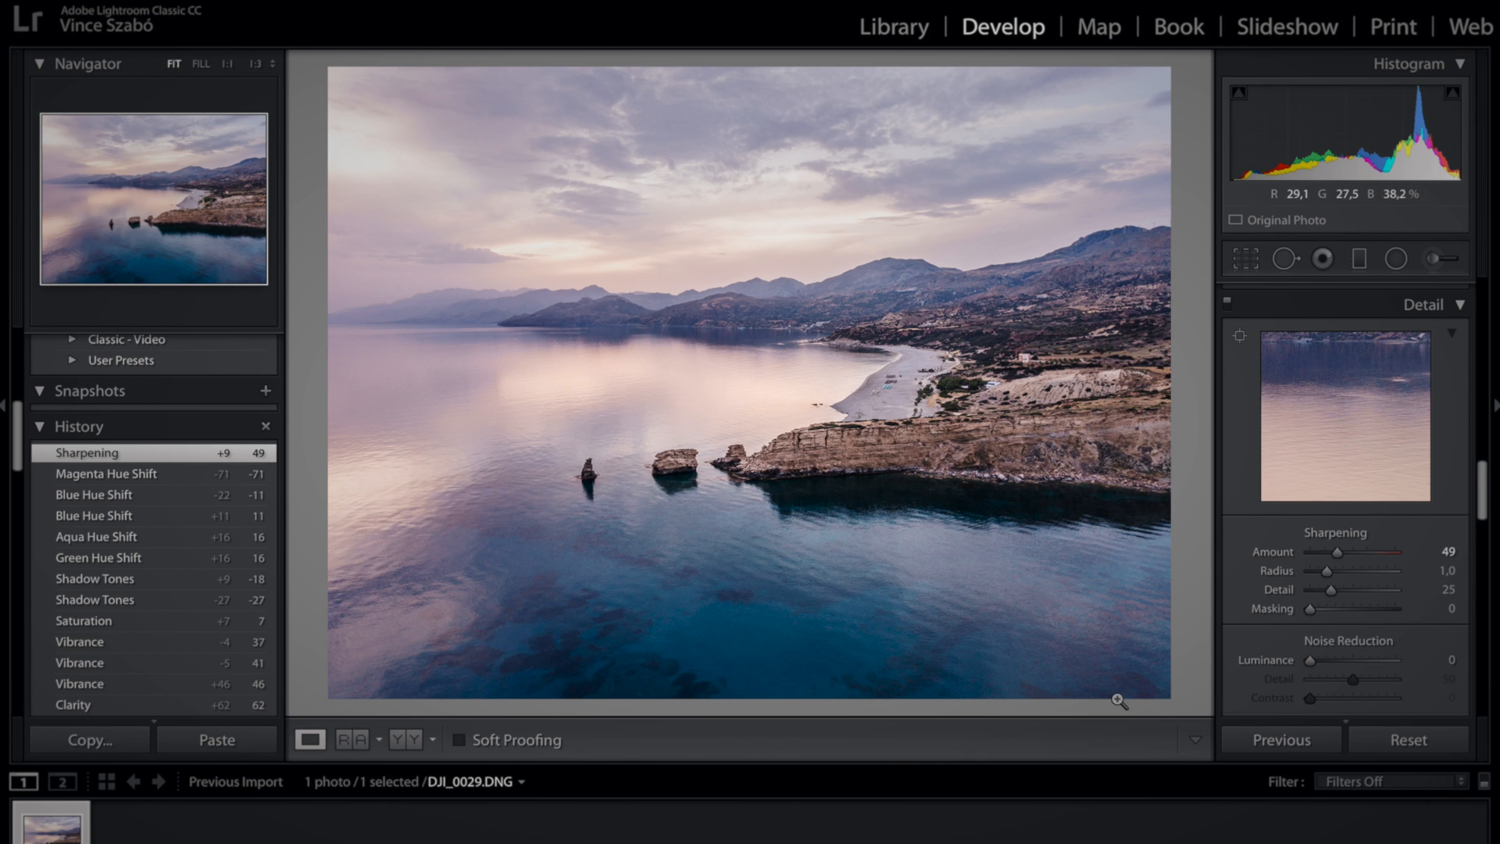
- Turn on Remove Chromatic Aberration and Enable Profile Corrections for the photo's lens
scroll(1336, 512, down, 3)
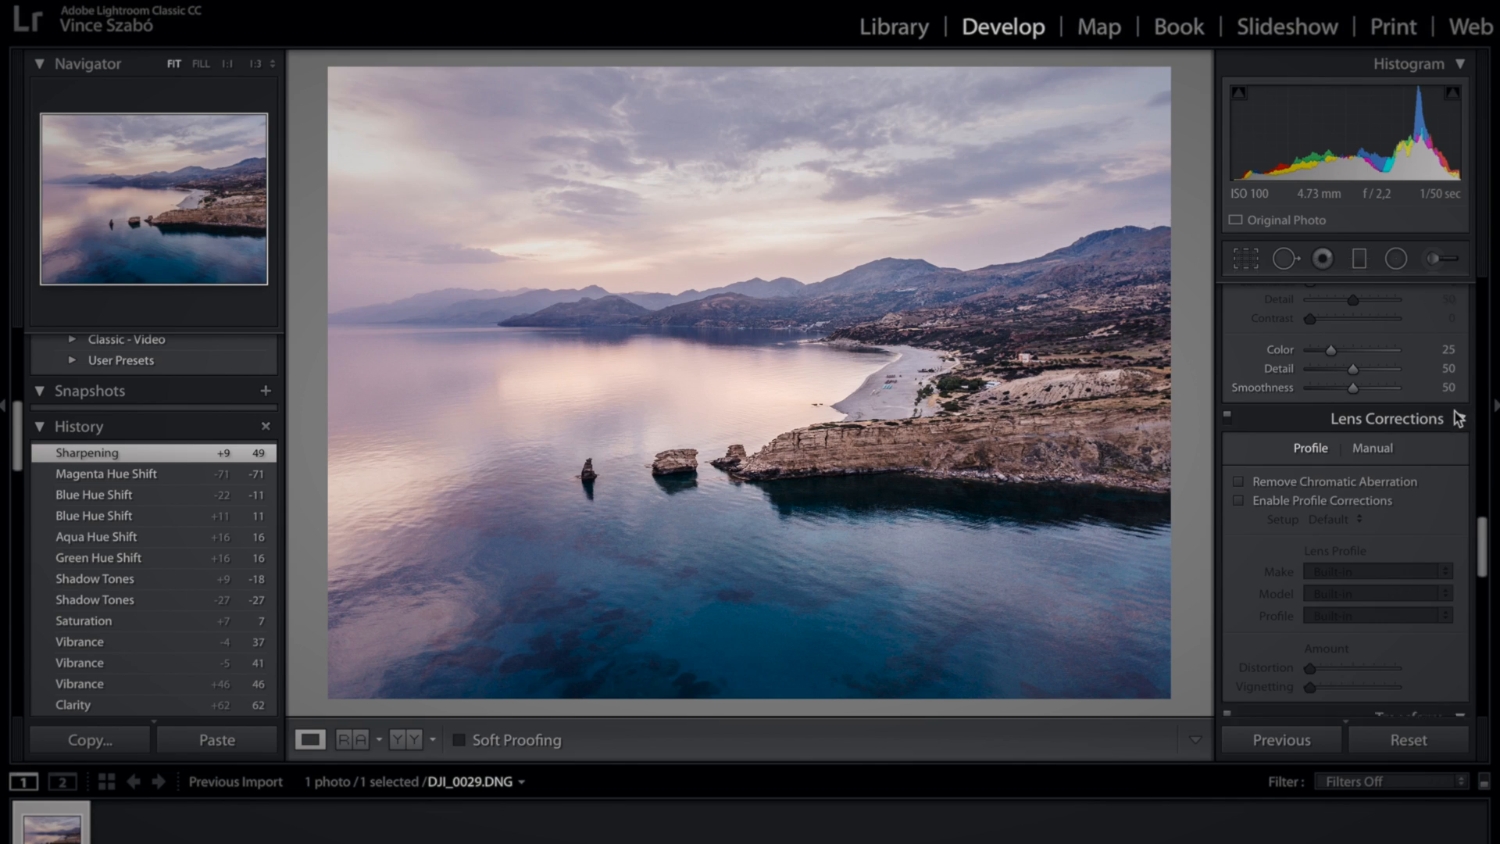
click(1456, 412)
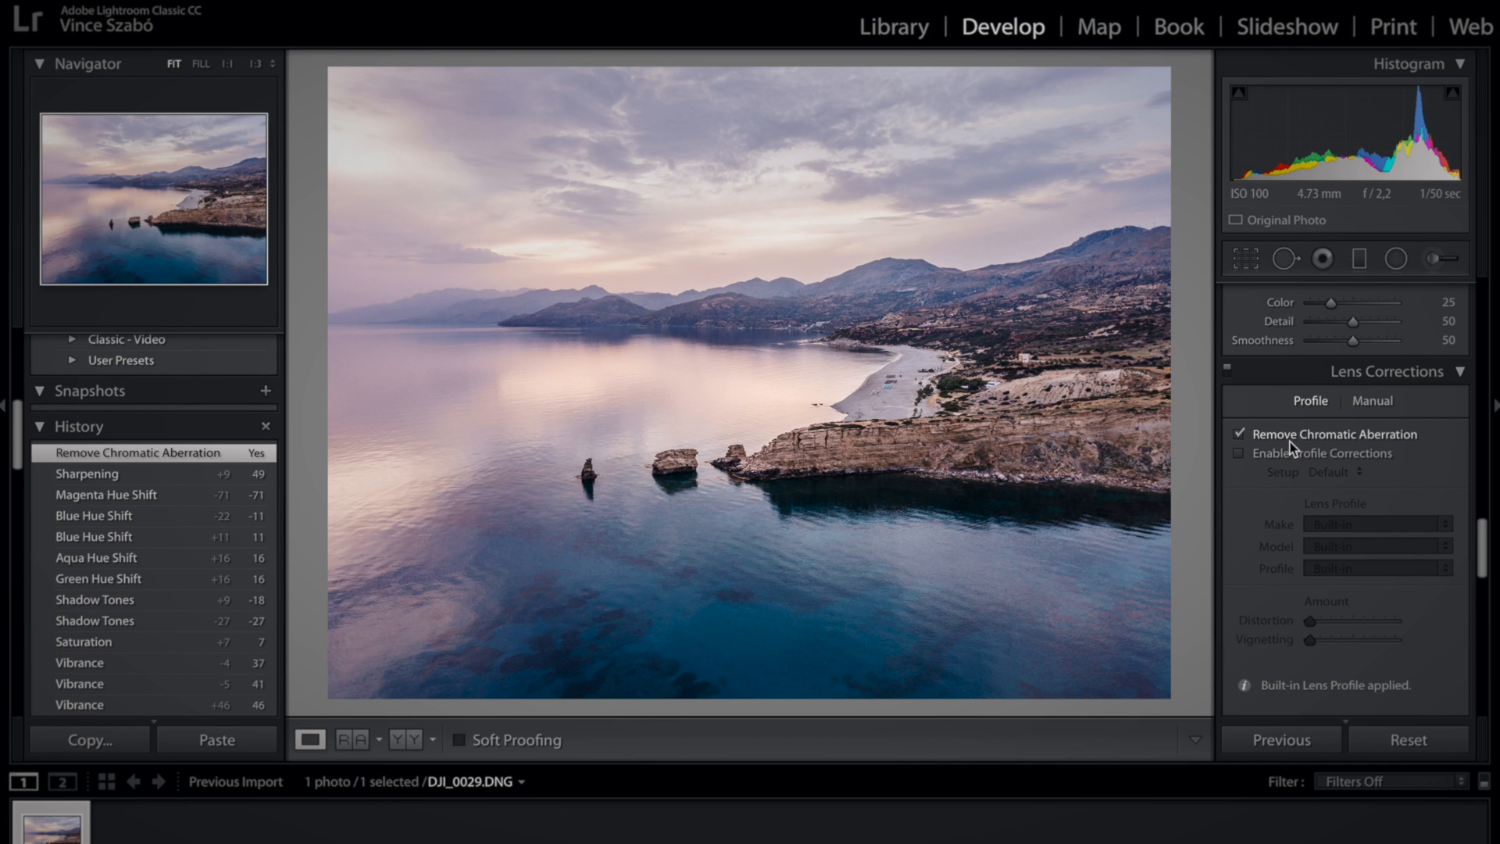
click(1289, 451)
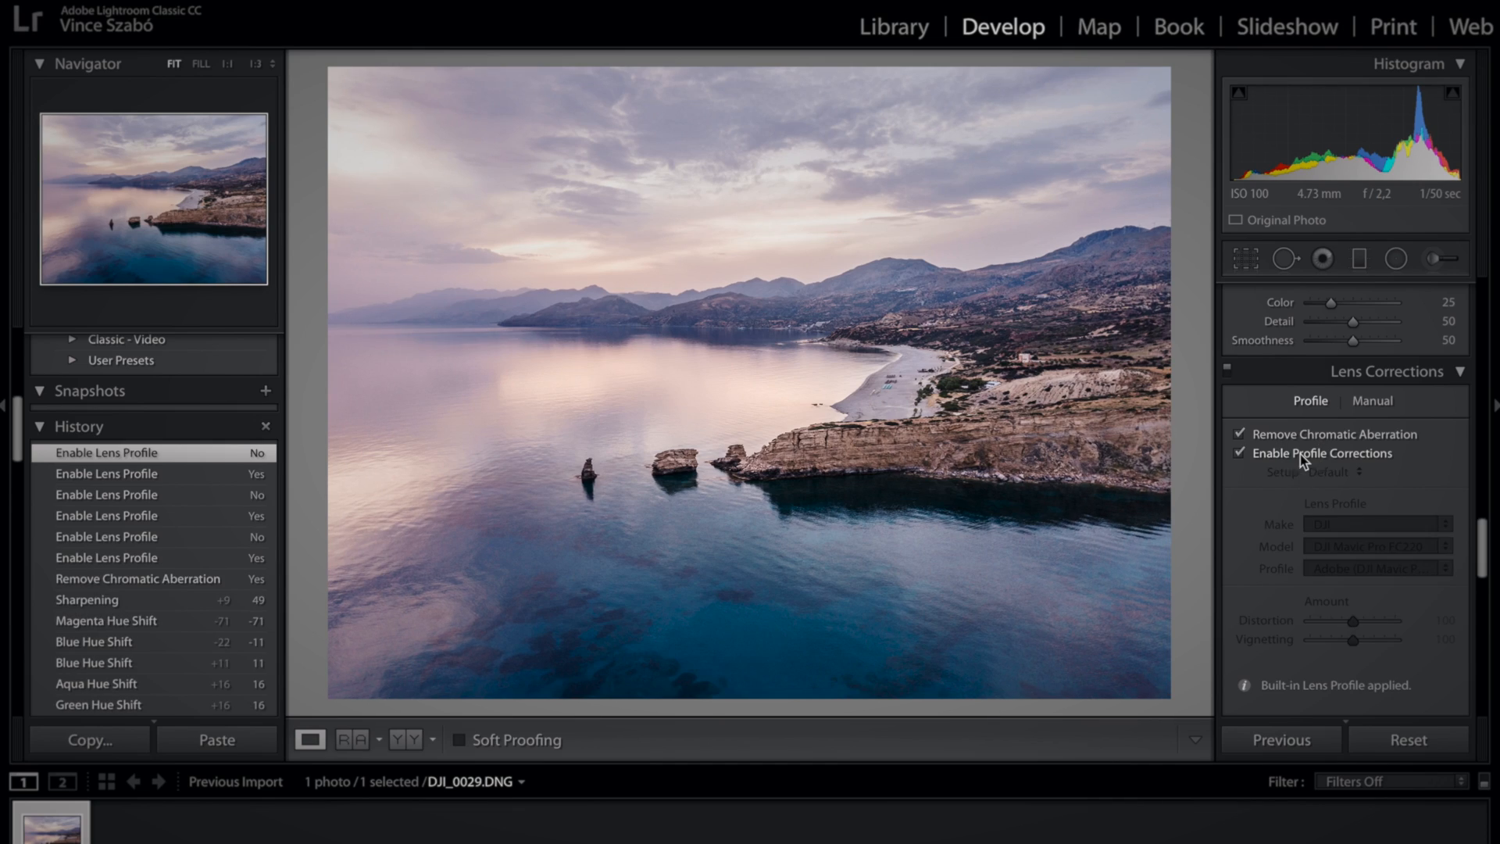
click(1301, 453)
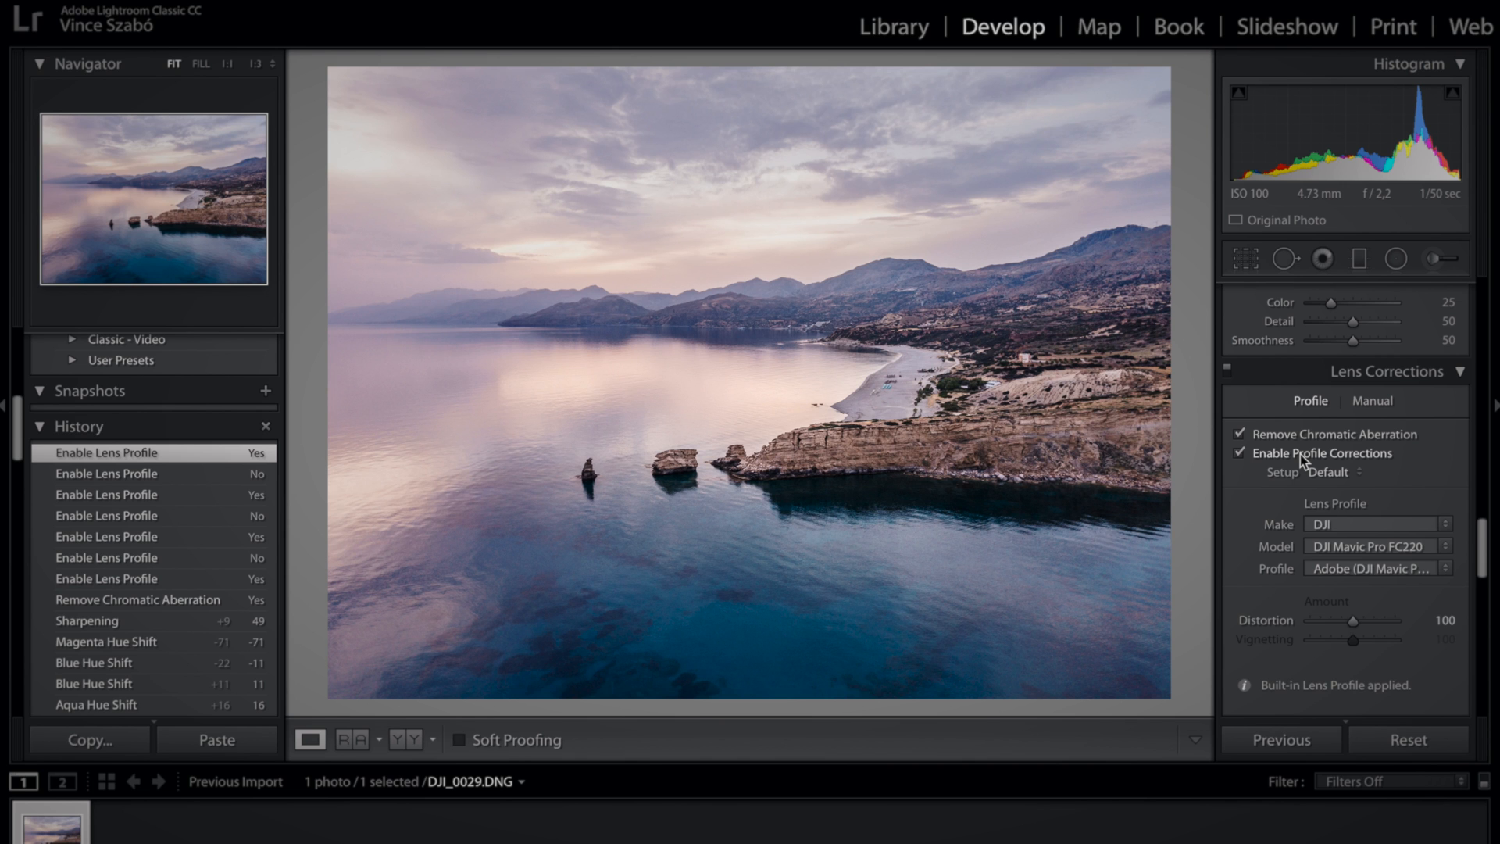
- Straighten the photo's horizon with the Level Upright correction
scroll(1300, 454, down, 5)
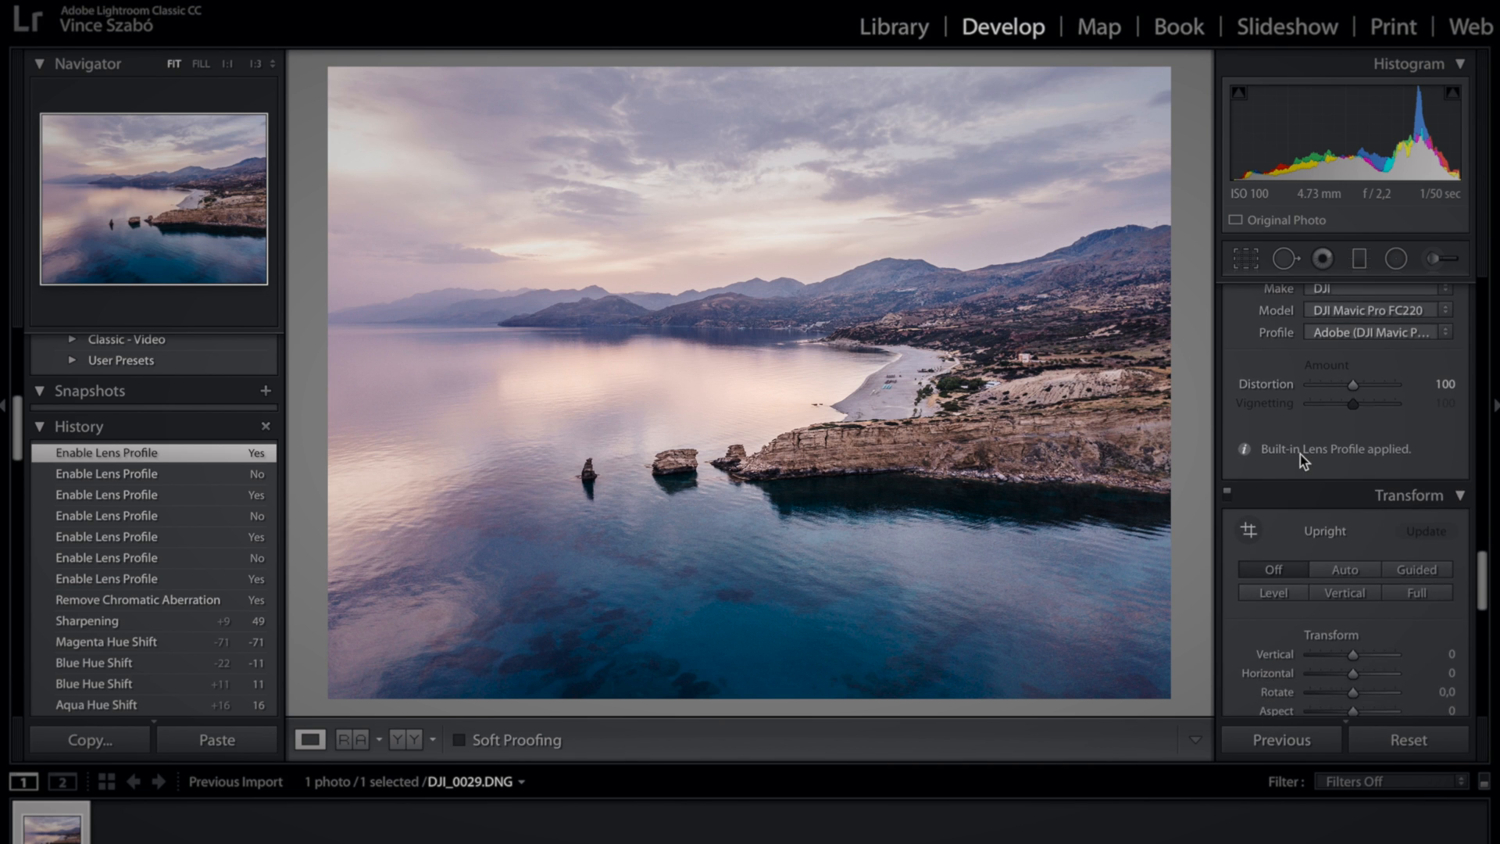
scroll(1301, 453, down, 3)
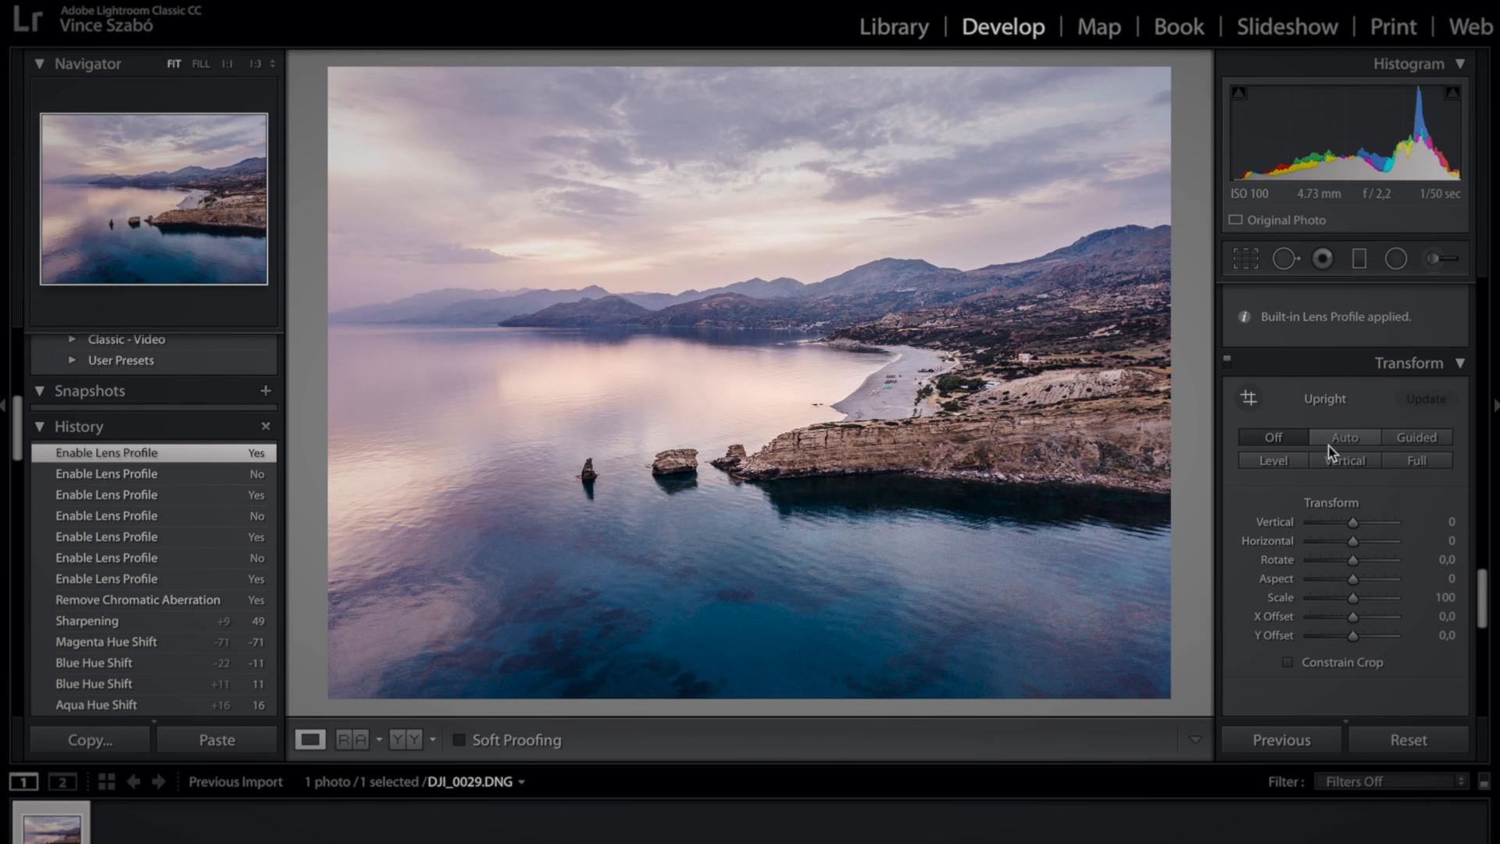
click(1287, 457)
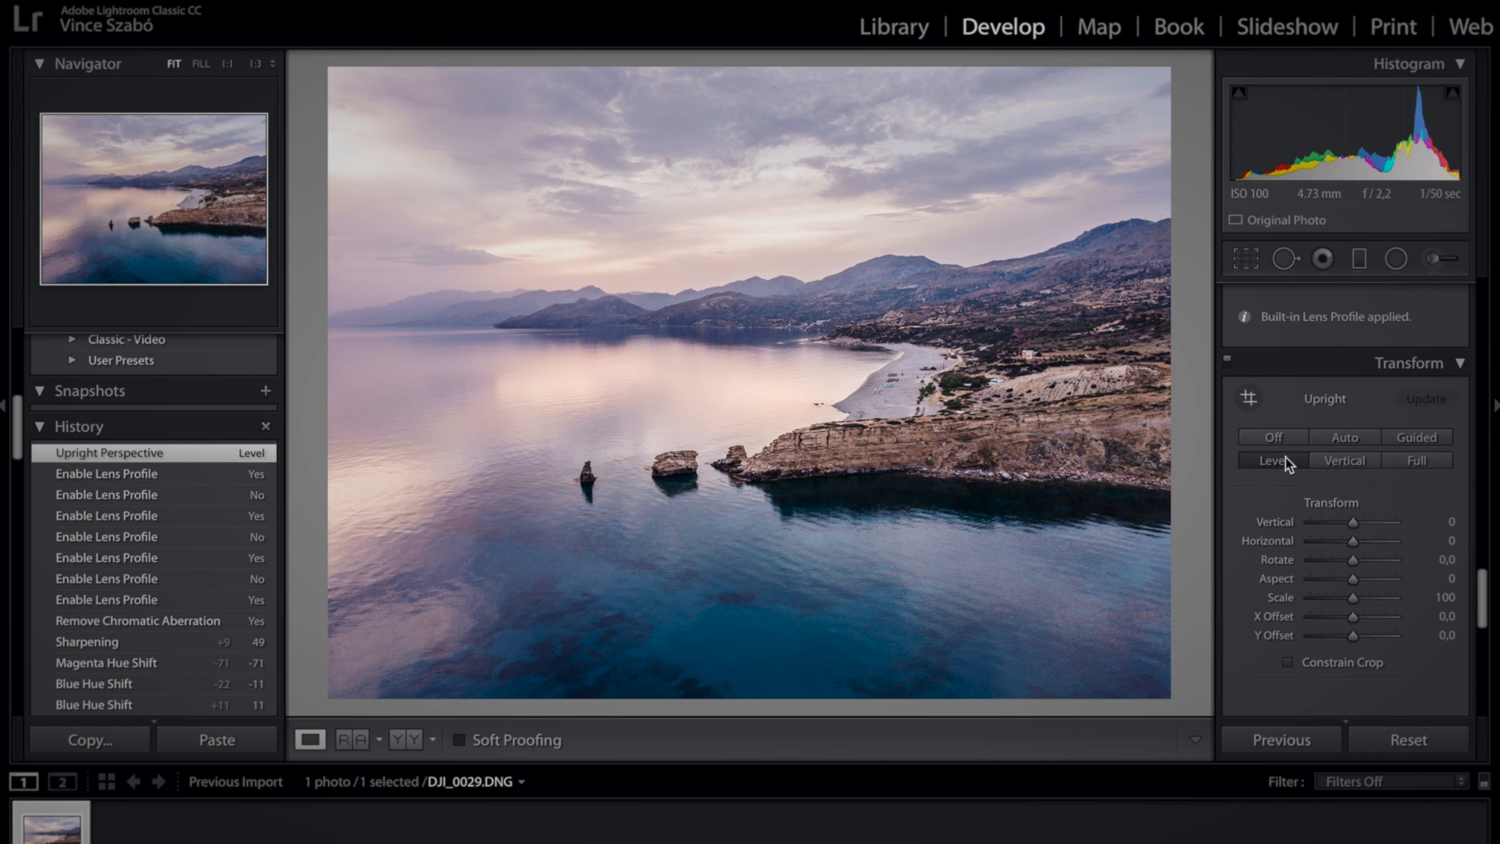